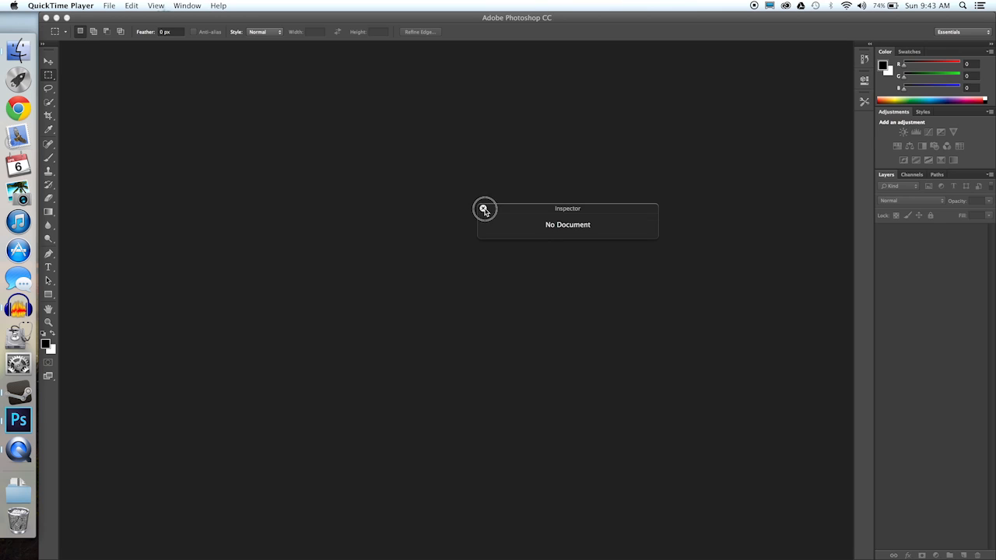
# Step: Open all the images from DarSouls2_01.png to DarSouls2_23.png in the GifTest folder
pyautogui.click(482, 207)
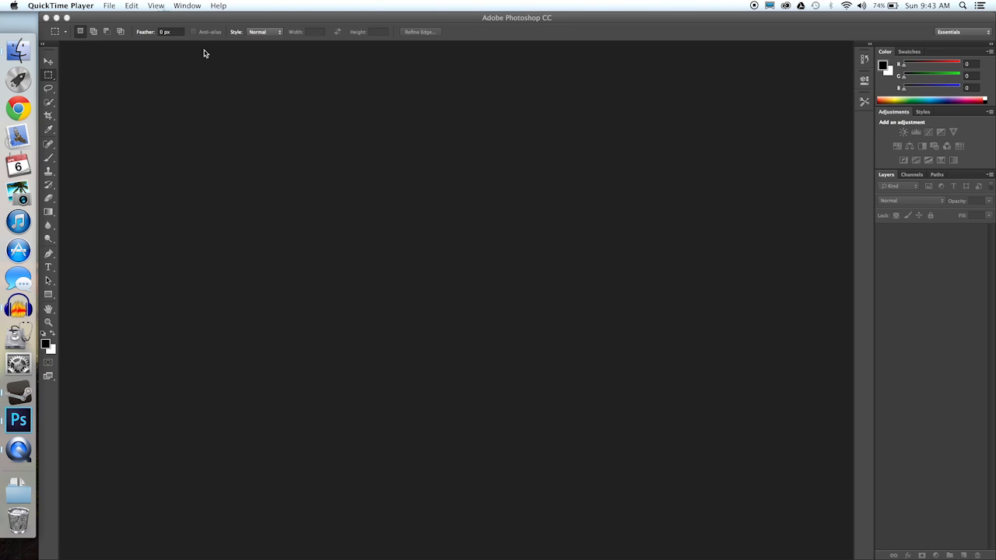
pyautogui.click(429, 18)
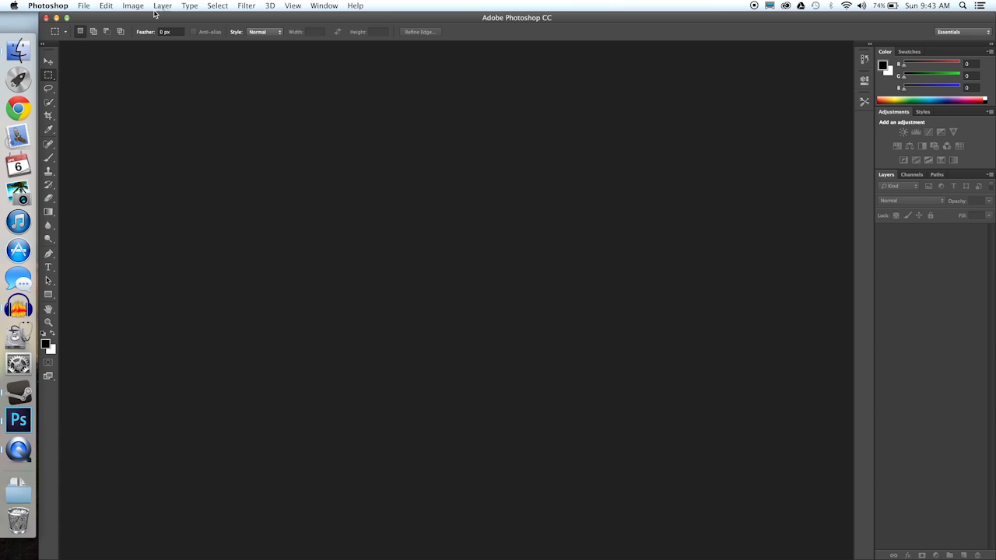
pyautogui.click(90, 6)
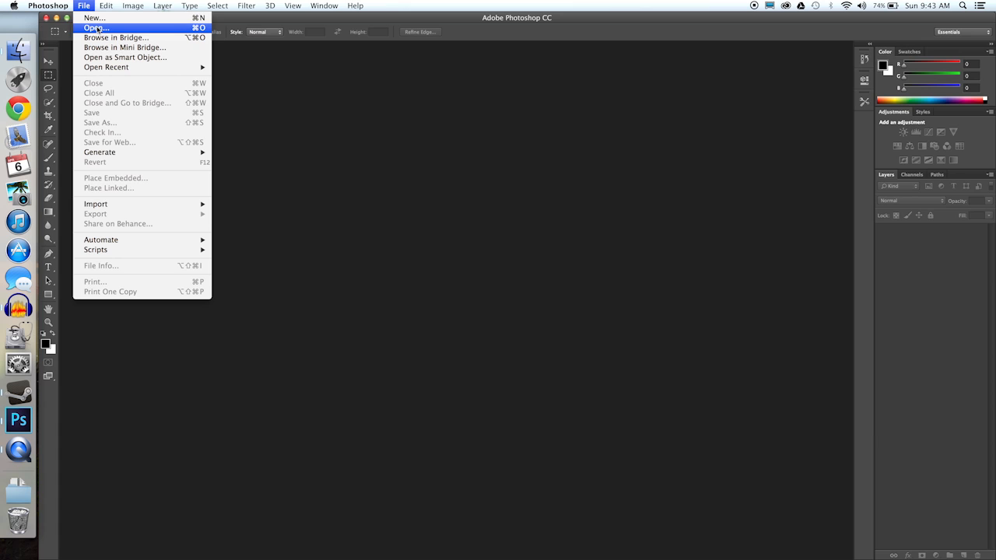
pyautogui.click(95, 28)
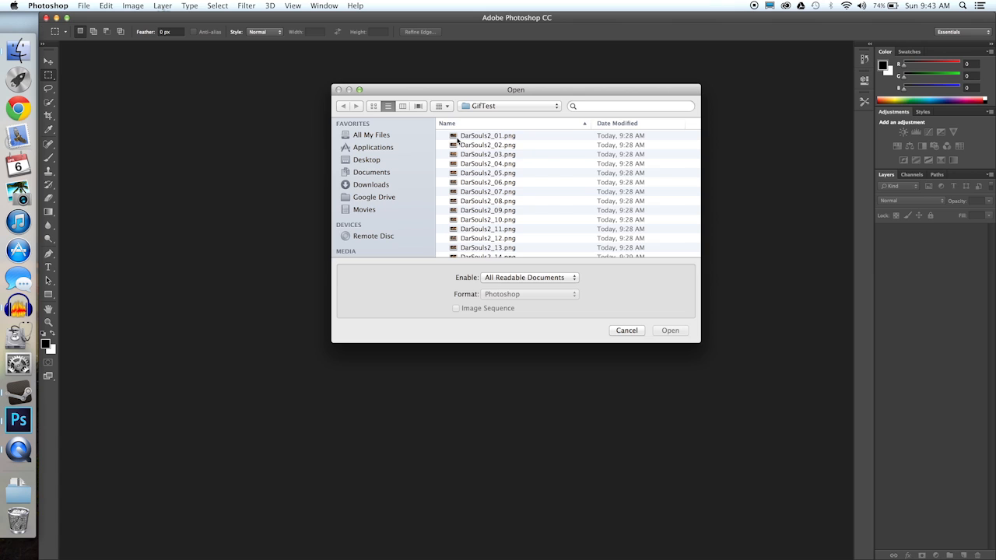
pyautogui.click(456, 136)
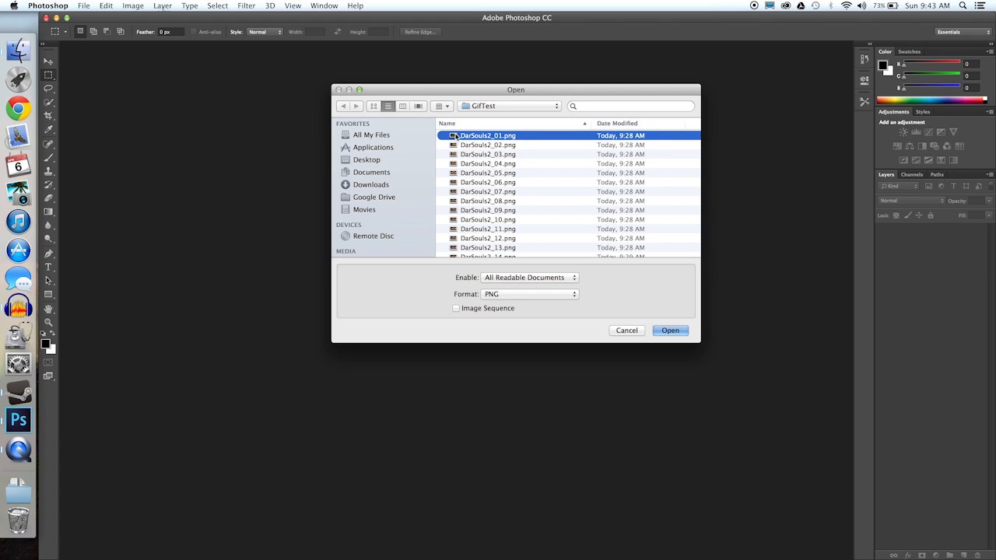
pyautogui.scroll(-5, 476, 166)
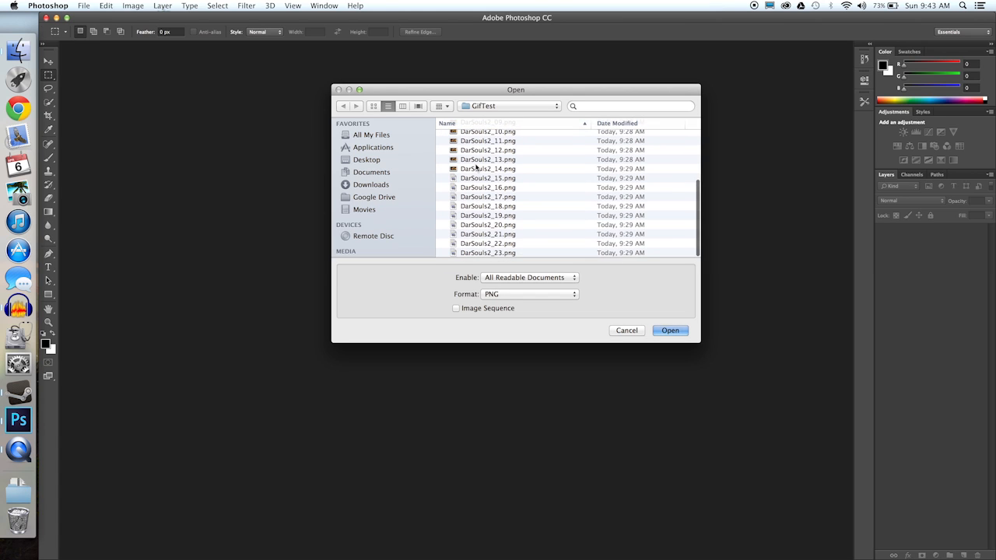
pyautogui.keyDown('shift'); pyautogui.click(473, 253); pyautogui.keyUp('shift')
pyautogui.press('Return')
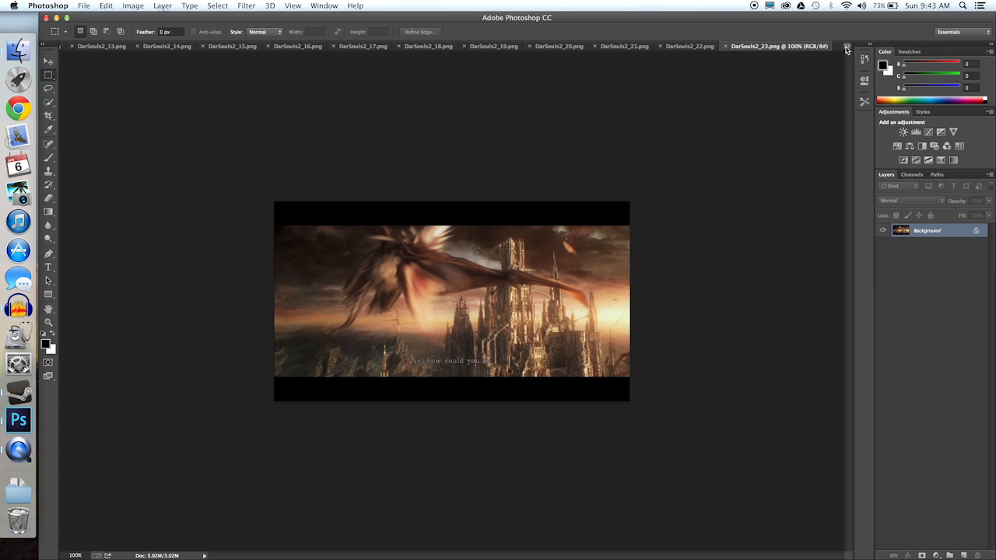
# Step: Switch to DarSouls2_01.png, show the Timeline and create a frame animation in that document
pyautogui.click(846, 48)
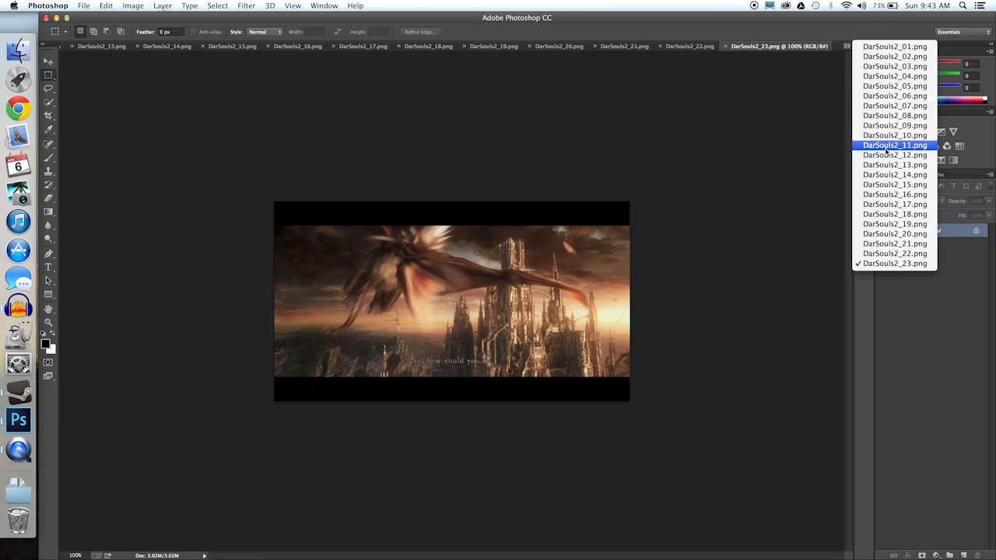
pyautogui.click(891, 47)
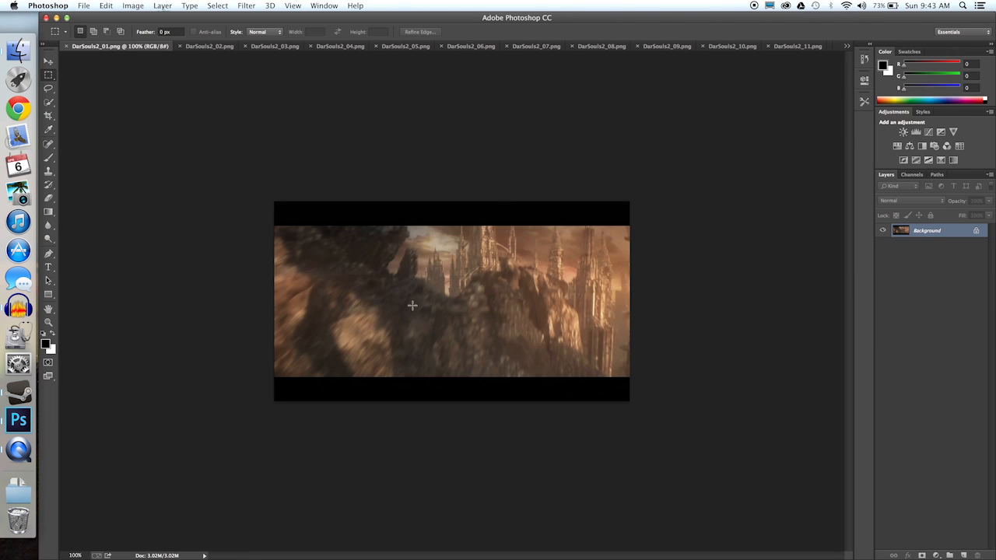
pyautogui.click(323, 7)
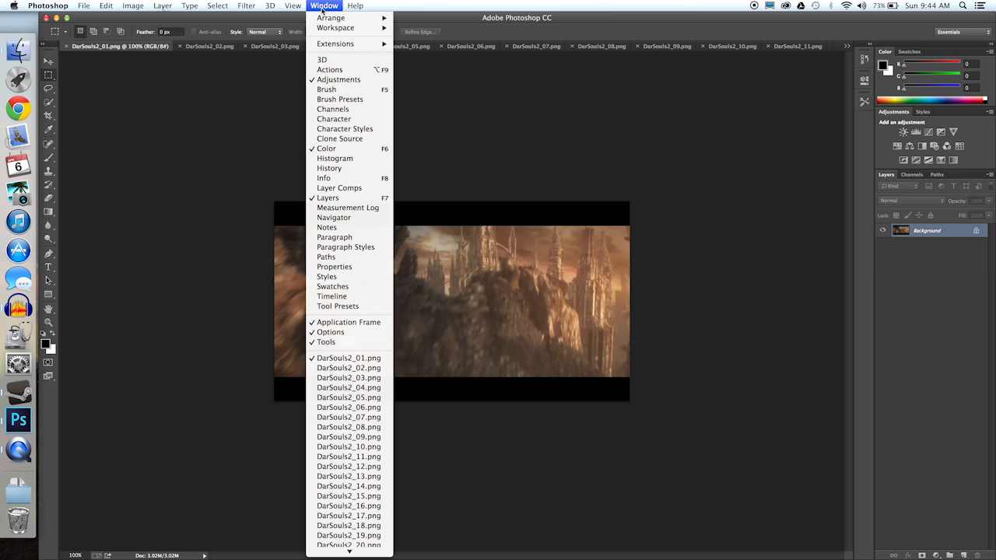
pyautogui.click(343, 299)
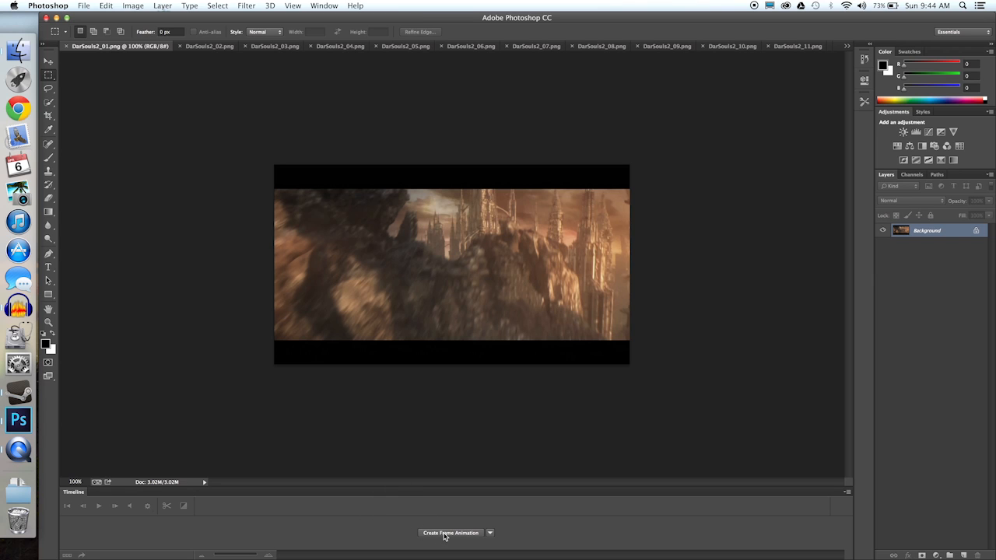
pyautogui.click(444, 534)
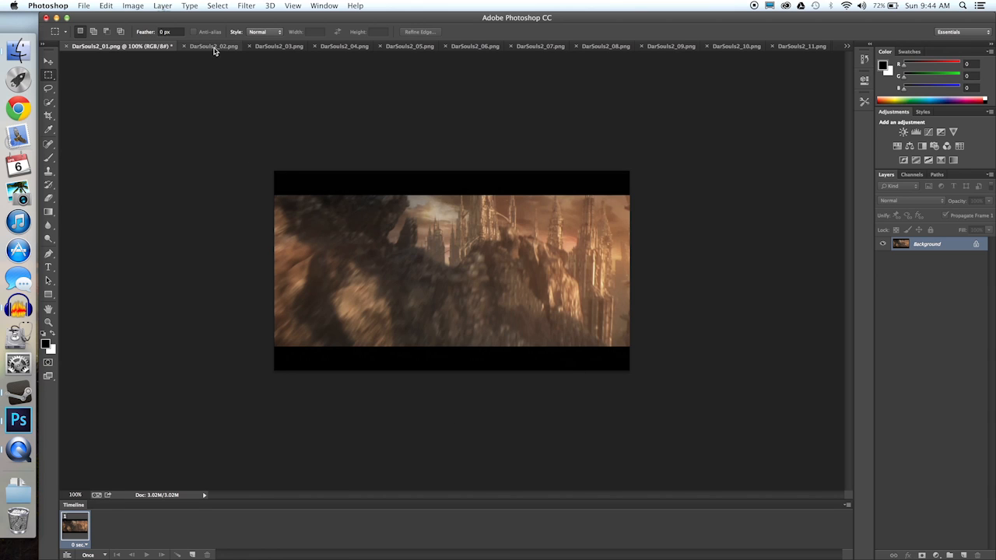
# Step: Copy the whole DarSouls2_02.png image into DarSouls2_01.png as a new layer and close DarSouls2_02.png
pyautogui.click(213, 46)
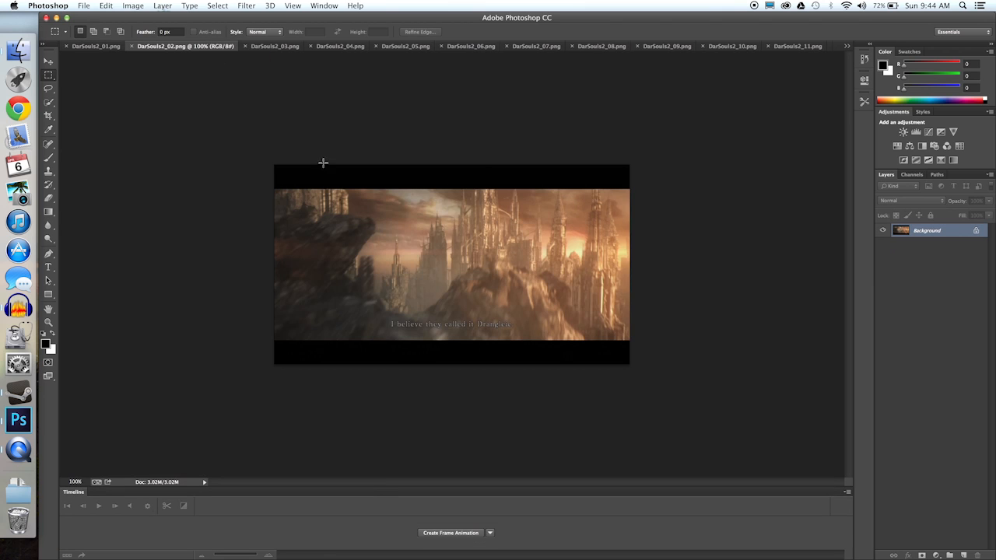
pyautogui.press('super+a')
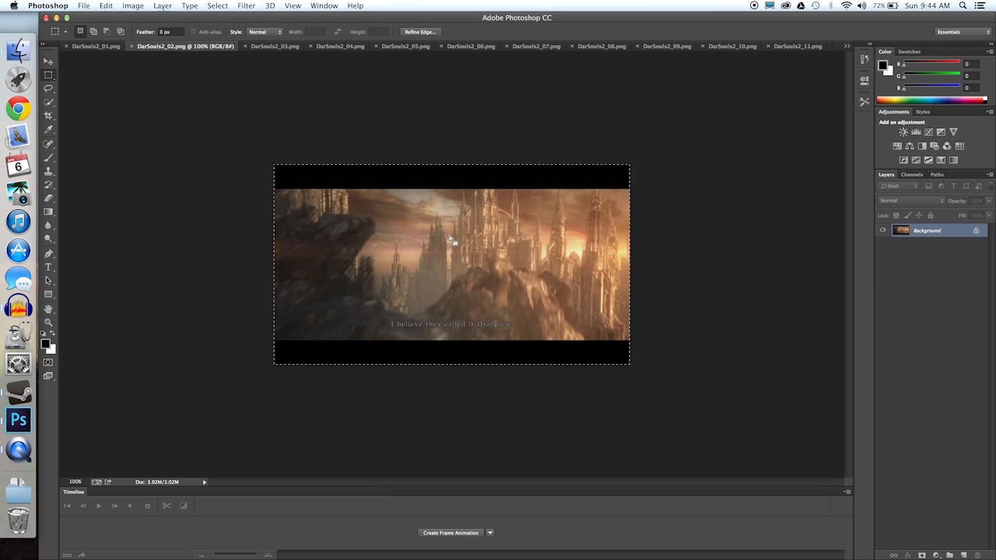
pyautogui.click(96, 45)
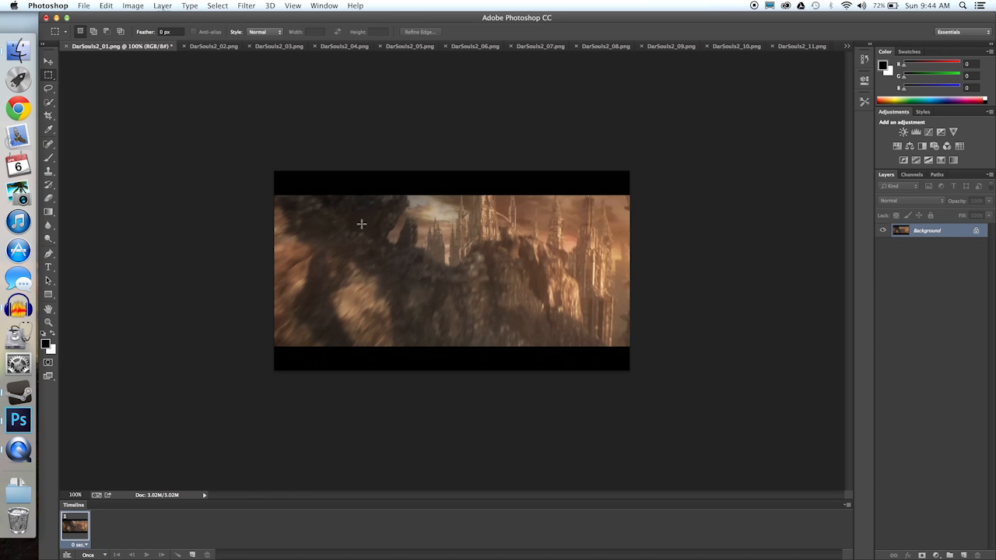
pyautogui.press('super+v')
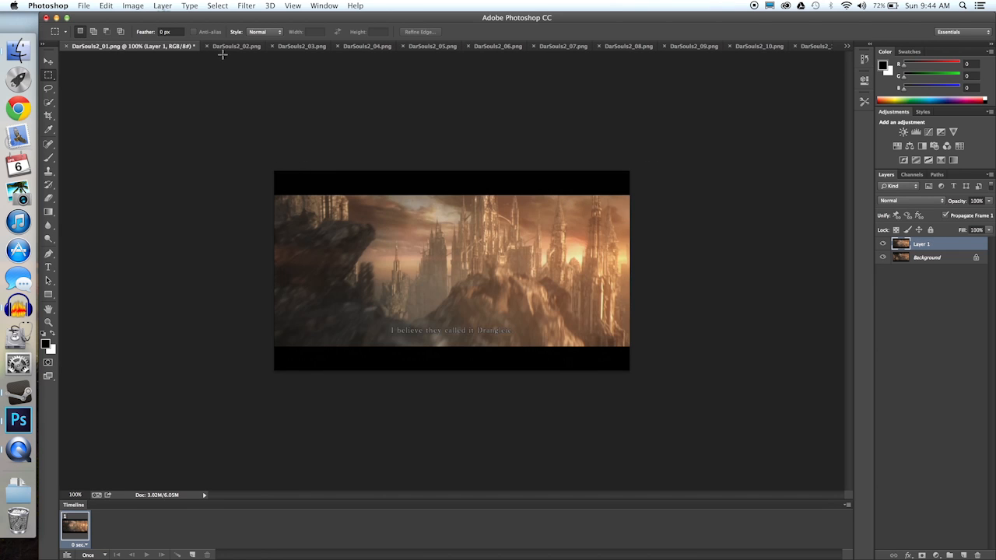
pyautogui.click(207, 47)
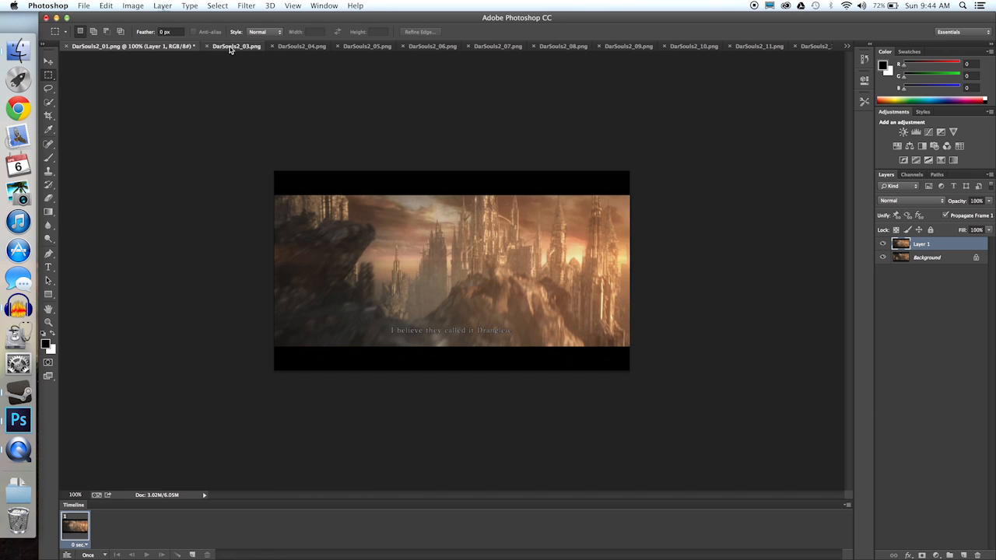
# Step: Copy the whole DarSouls2_03.png image and paste it into DarSouls2_01.png as a new layer
pyautogui.click(231, 47)
pyautogui.press('super+a')
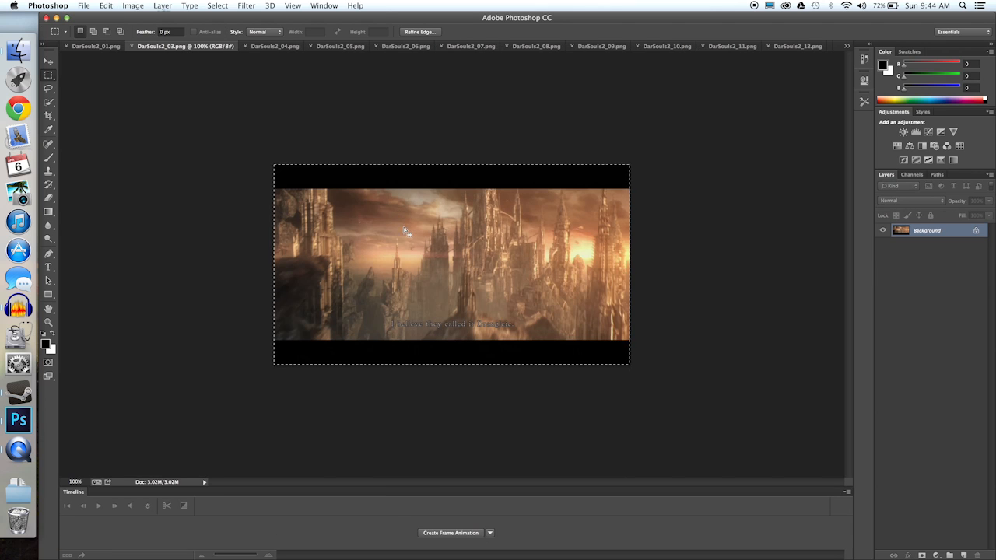
pyautogui.click(96, 47)
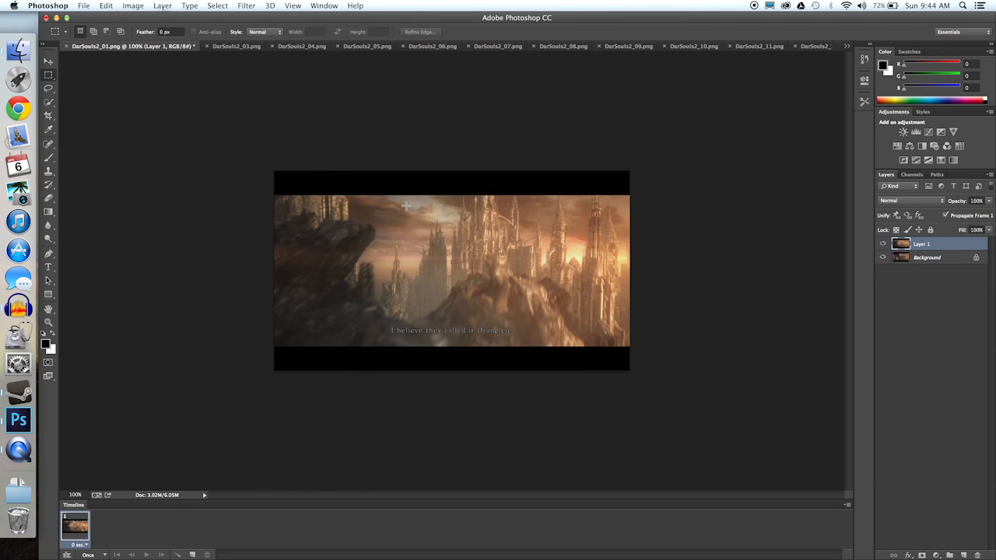
pyautogui.press('super+v')
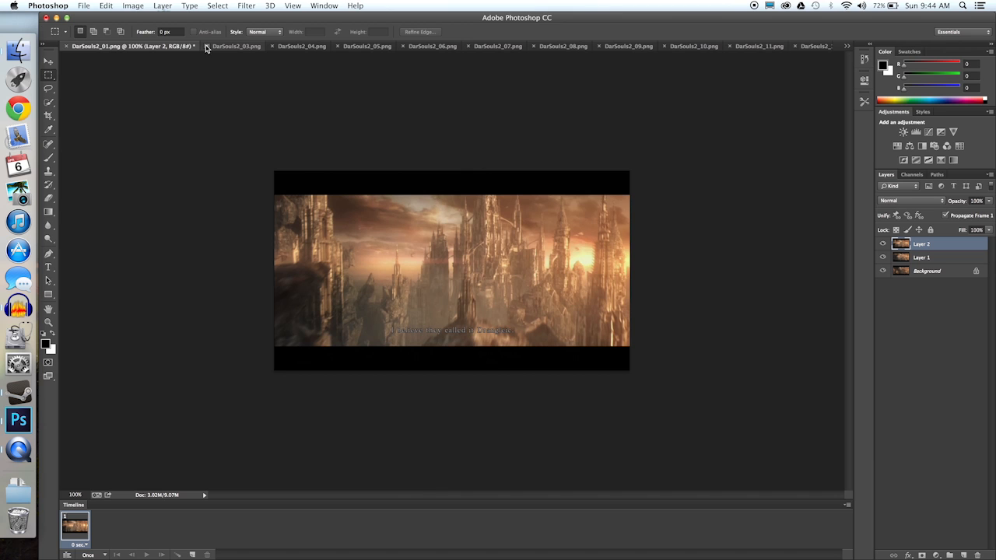
# Step: Copy the whole DarSouls2_04.png image into DarSouls2_01.png as a new layer and close the source file
pyautogui.click(244, 47)
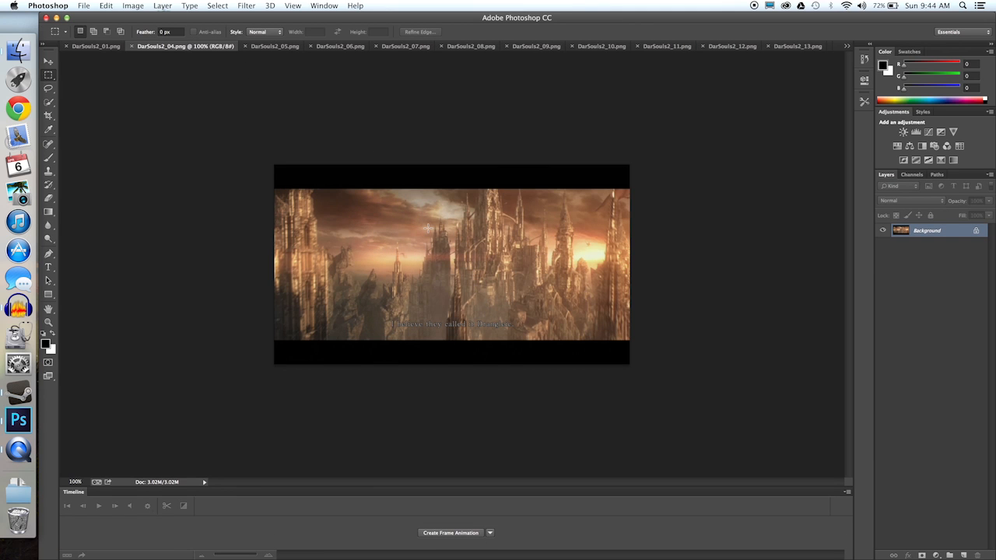
pyautogui.press('super+a')
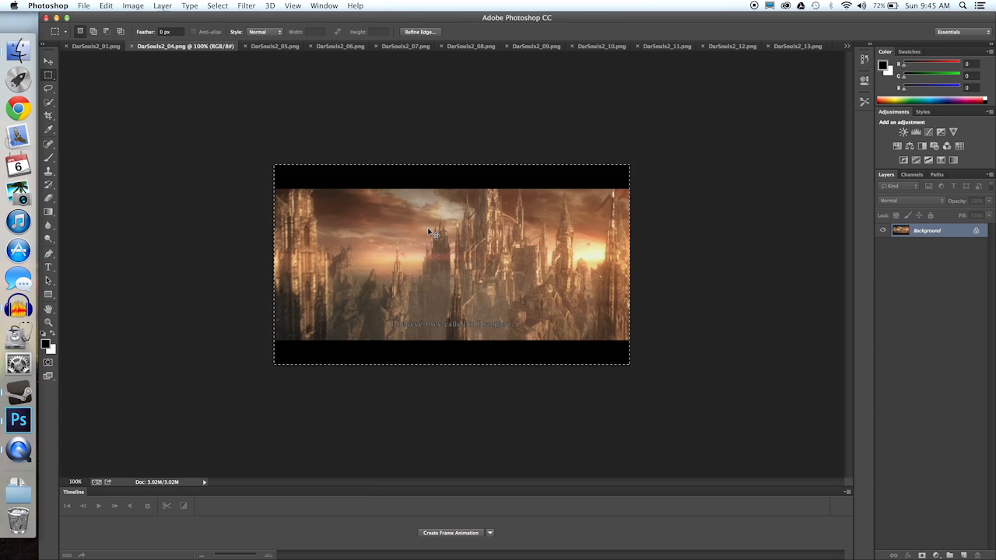
pyautogui.press('super+c')
pyautogui.click(131, 46)
pyautogui.press('super+w')
pyautogui.press('super+v')
# Step: Copy DarSouls2_05.png through DarSouls2_08.png into DarSouls2_01.png as new layers, closing each source file
pyautogui.click(228, 47)
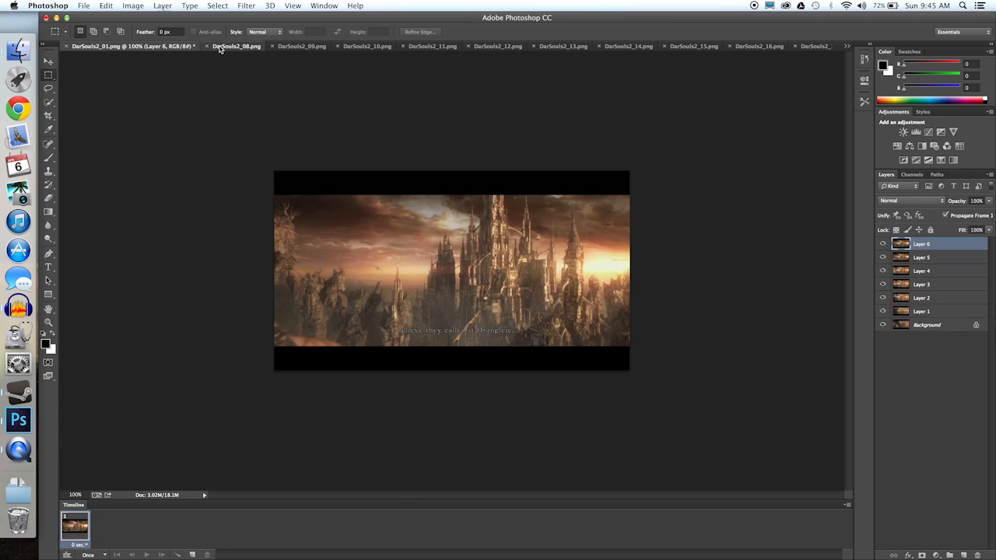
pyautogui.press('super+v')
pyautogui.click(222, 48)
pyautogui.press('super+a')
pyautogui.press('super+w')
pyautogui.press('super+v')
pyautogui.click(238, 46)
pyautogui.press('super+c')
pyautogui.click(99, 46)
pyautogui.press('super+v')
# Step: Copy DarSouls2_09.png through DarSouls2_11.png into DarSouls2_01.png as new layers, closing each source file
pyautogui.click(233, 47)
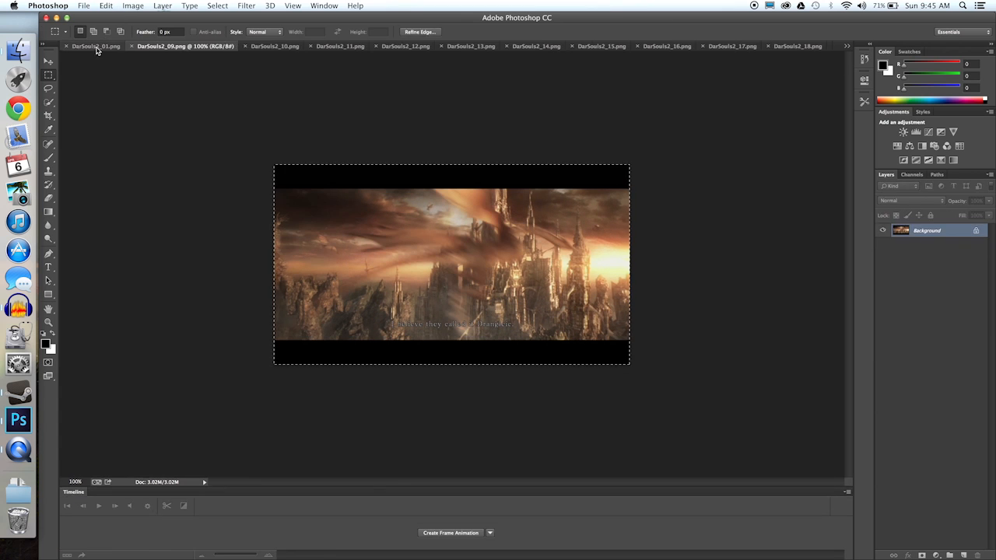
pyautogui.press('super+w')
pyautogui.click(217, 46)
pyautogui.press('super+v')
pyautogui.click(235, 48)
pyautogui.press('super+w')
pyautogui.press('super+v')
# Step: Copy DarSouls2_12.png through DarSouls2_15.png into DarSouls2_01.png as new layers, closing each source file
pyautogui.click(236, 48)
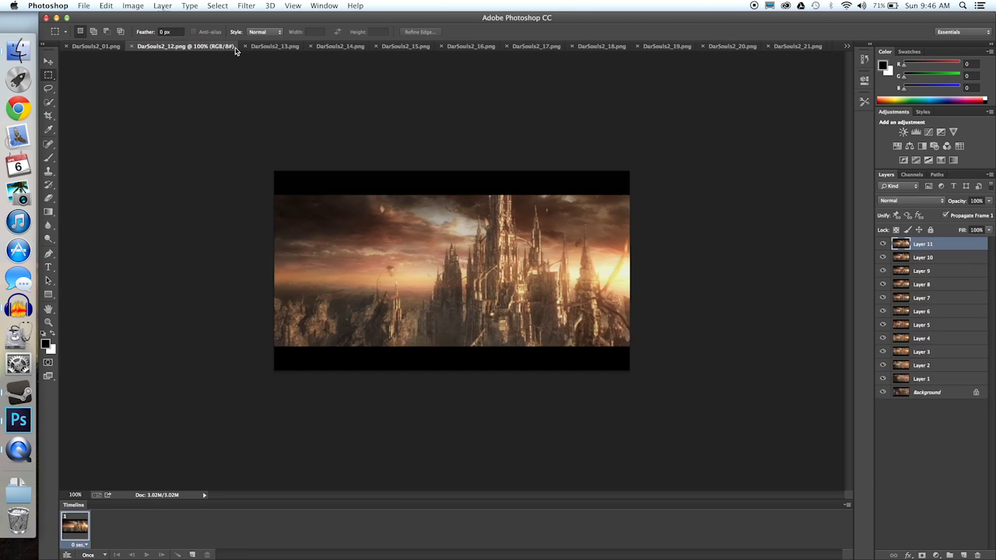
pyautogui.press('super+a')
pyautogui.press('super+c')
pyautogui.press('super+w')
pyautogui.press('super+v')
pyautogui.click(229, 47)
pyautogui.press('super+w')
pyautogui.click(117, 46)
pyautogui.press('super+v')
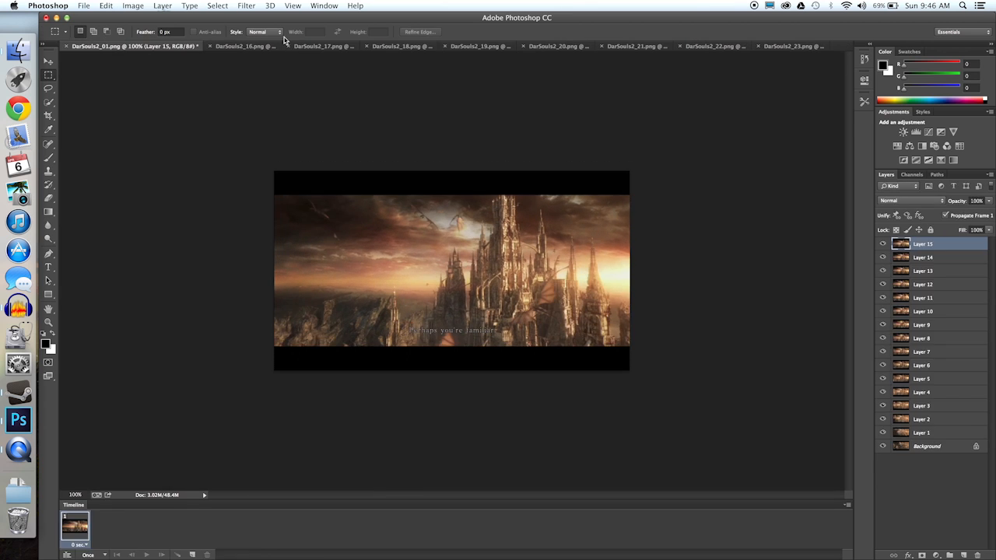
# Step: Copy the remaining images up to DarSouls2_23.png into DarSouls2_01.png as new layers, closing each source file
pyautogui.click(238, 46)
pyautogui.press('super+w')
pyautogui.click(173, 48)
pyautogui.press('super+v')
pyautogui.click(234, 46)
pyautogui.press('super+w')
pyautogui.press('super+v')
pyautogui.click(244, 47)
pyautogui.press('super+w')
pyautogui.press('super+v')
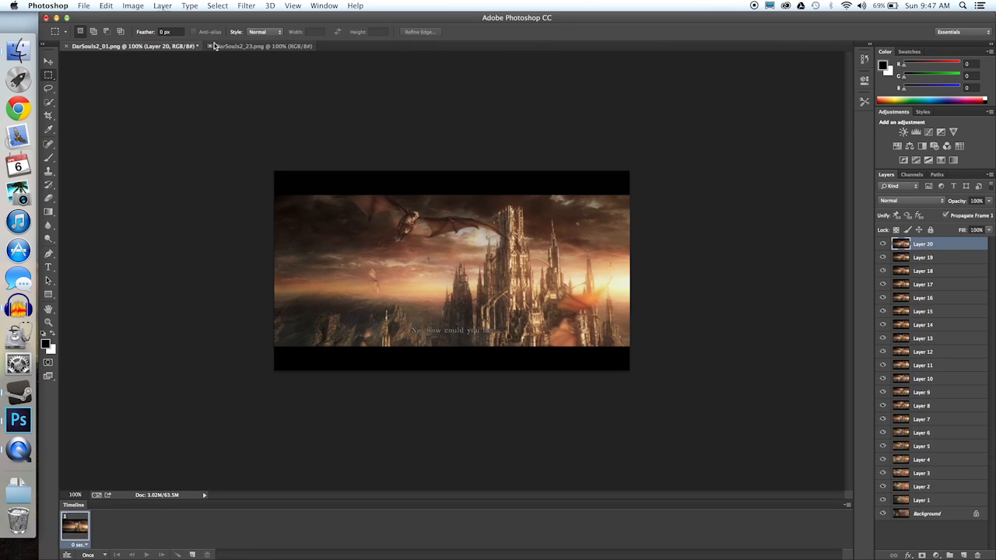
pyautogui.click(218, 47)
pyautogui.press('super+v')
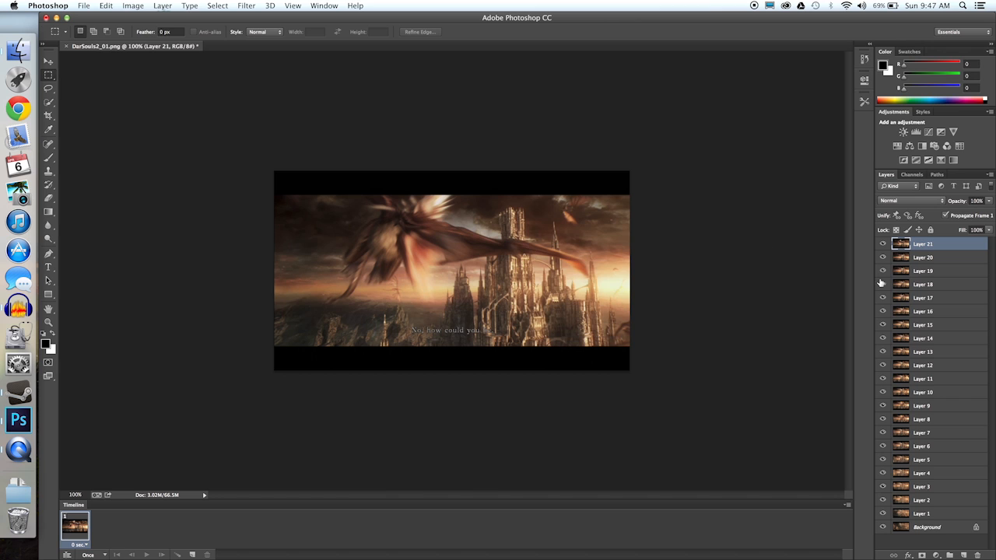
# Step: Select Layer 21 and toggle its visibility off and on to check the layer beneath it
pyautogui.click(916, 258)
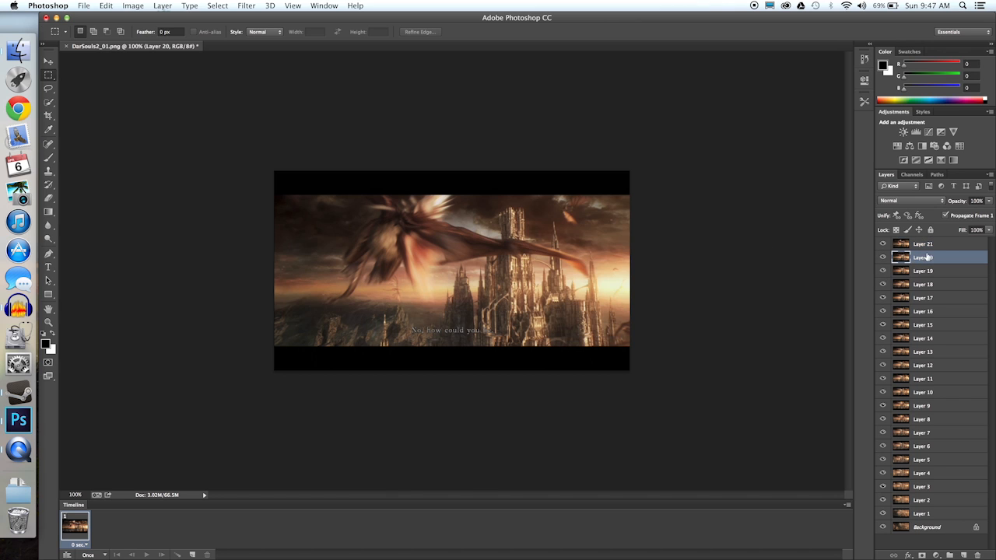
pyautogui.click(918, 244)
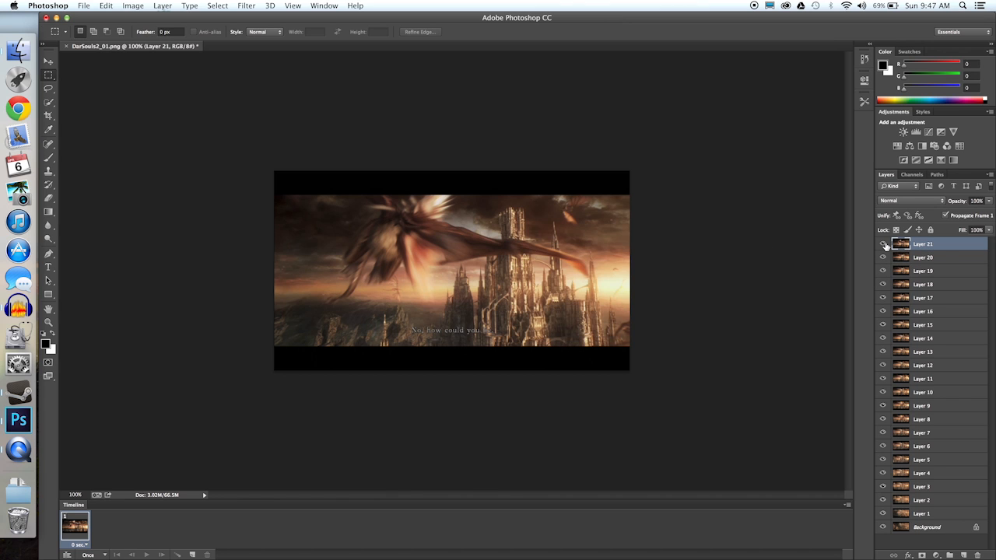
pyautogui.click(884, 244)
pyautogui.click(884, 245)
# Step: Add a second frame to the animation timeline and delete it again
pyautogui.click(192, 556)
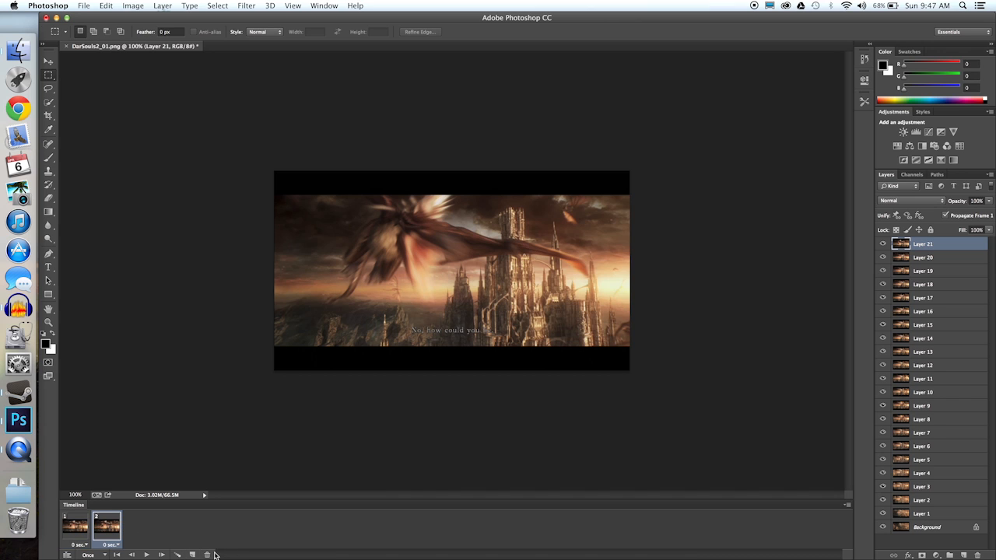
pyautogui.click(208, 555)
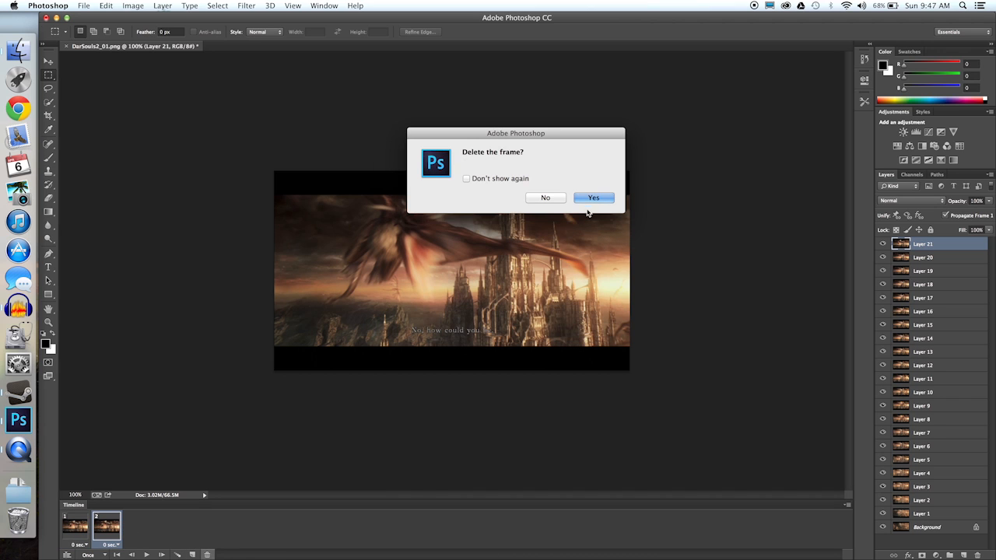
pyautogui.click(585, 199)
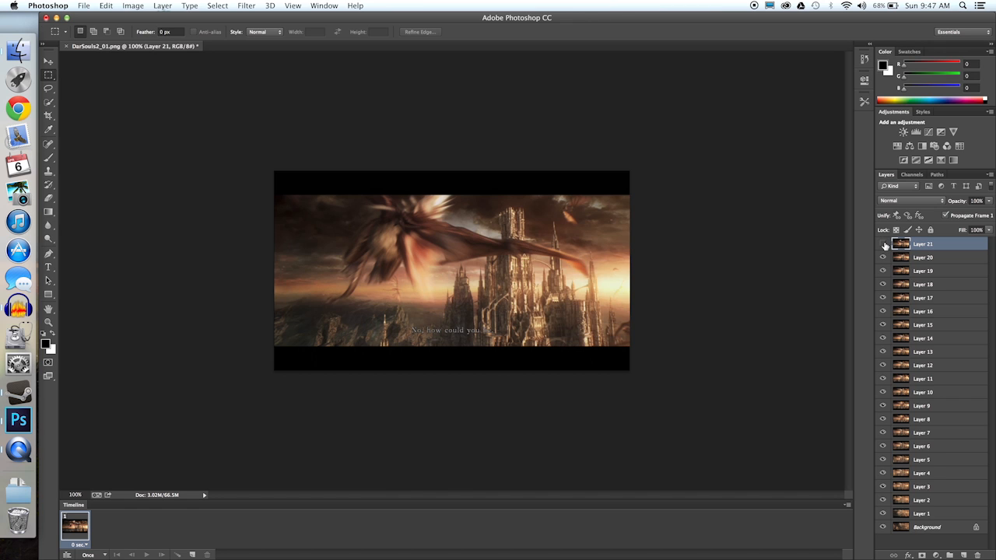
# Step: Hide Layer 21 down through Layer 1 one after another, leaving only the Background layer visible
pyautogui.click(884, 244)
pyautogui.click(883, 258)
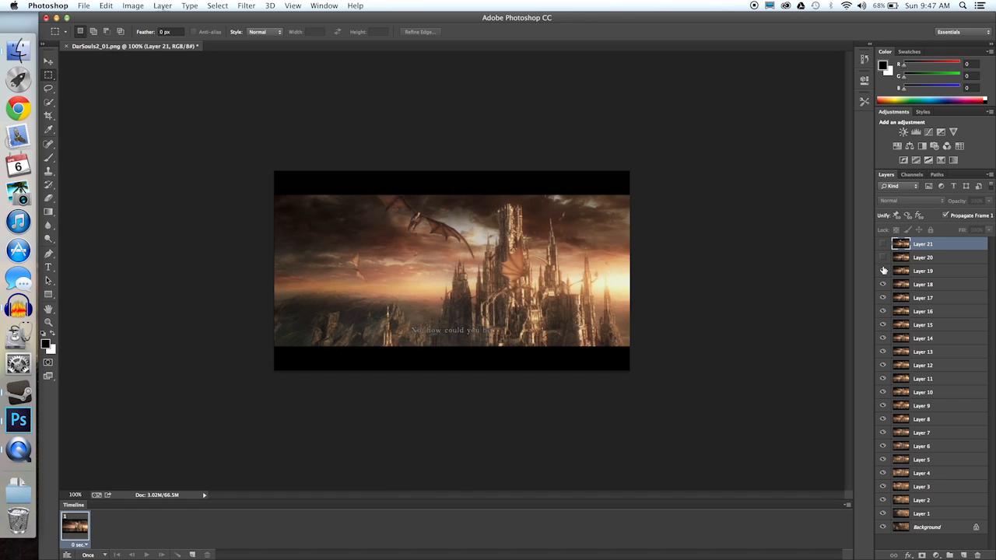
pyautogui.click(883, 271)
pyautogui.click(883, 285)
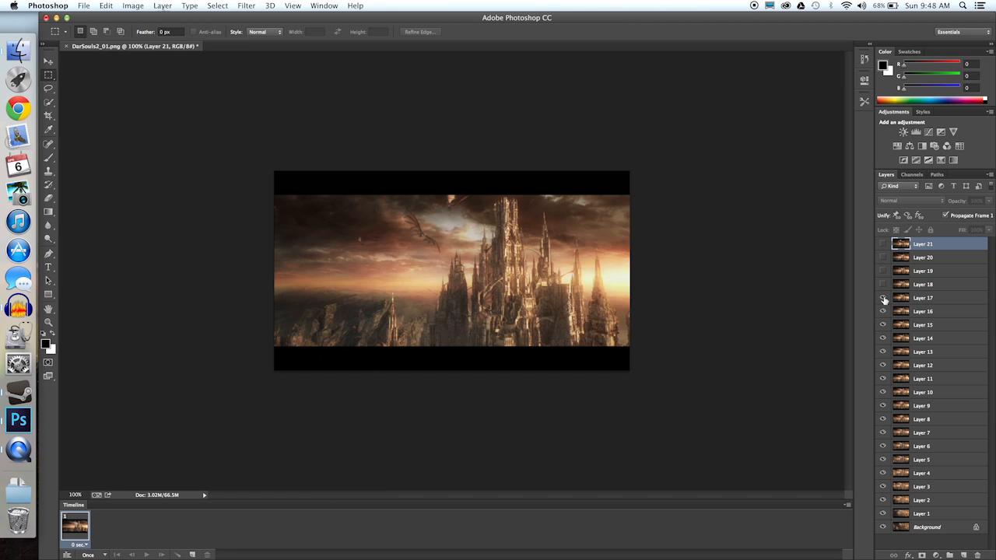
pyautogui.click(884, 298)
pyautogui.click(884, 312)
pyautogui.click(884, 325)
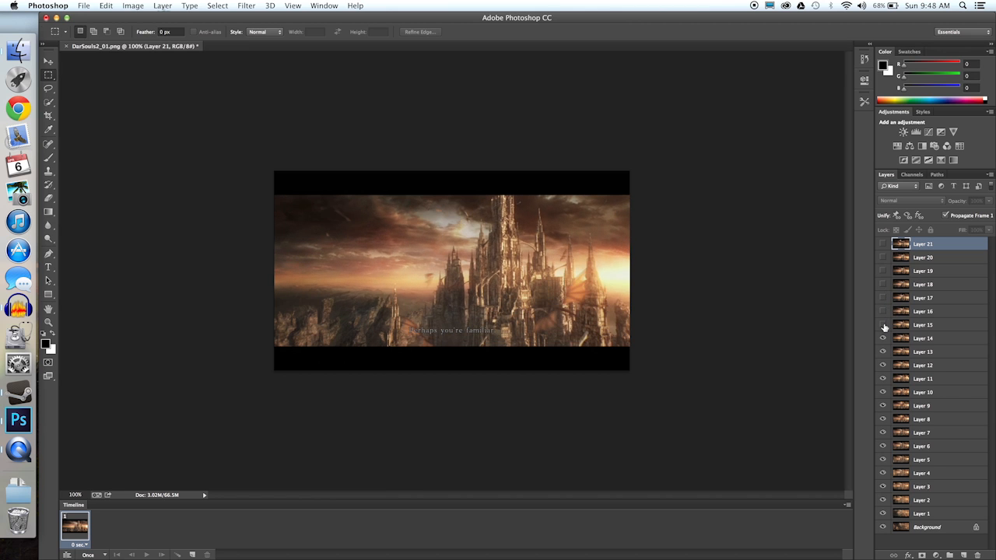
pyautogui.click(883, 338)
pyautogui.click(884, 352)
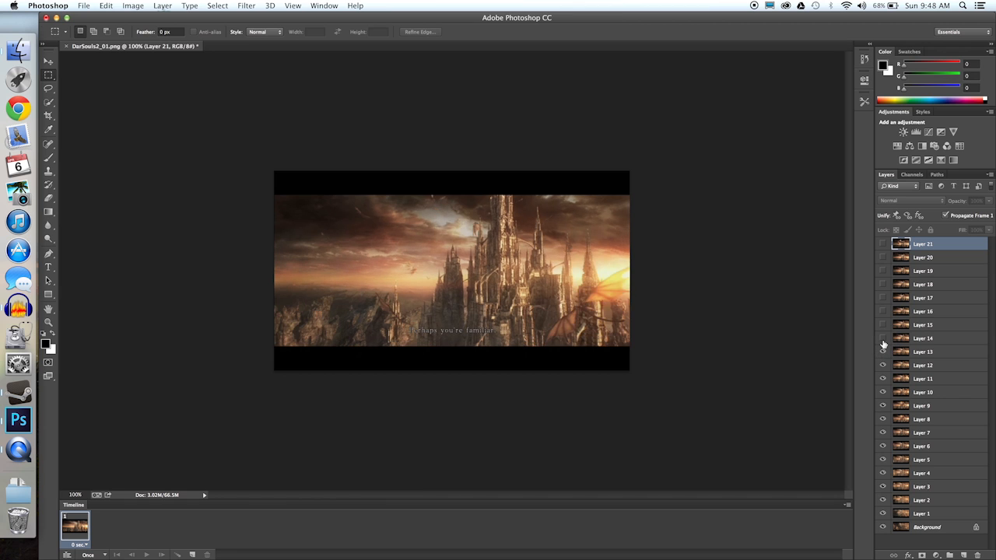
pyautogui.click(884, 364)
pyautogui.click(884, 363)
pyautogui.click(884, 365)
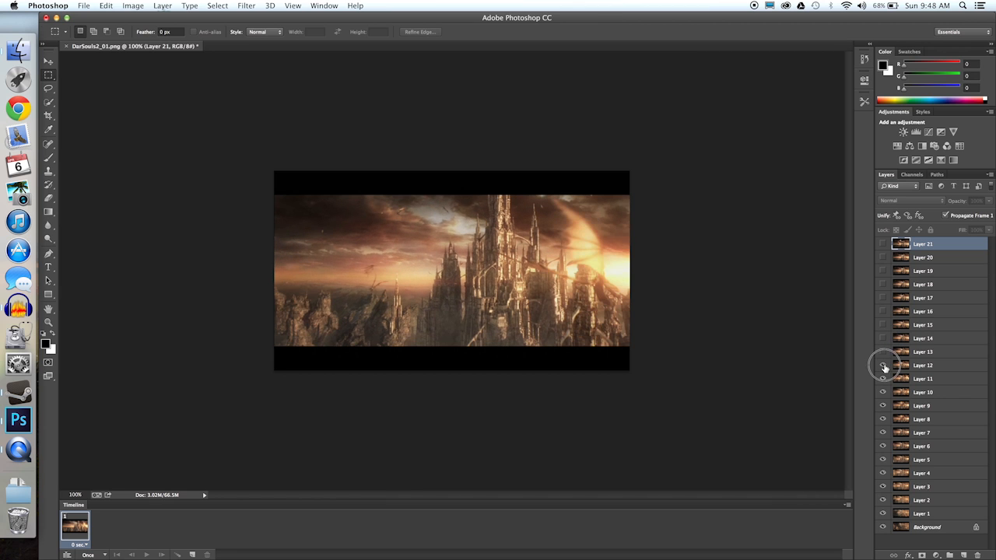
pyautogui.click(884, 366)
pyautogui.click(883, 379)
pyautogui.click(883, 392)
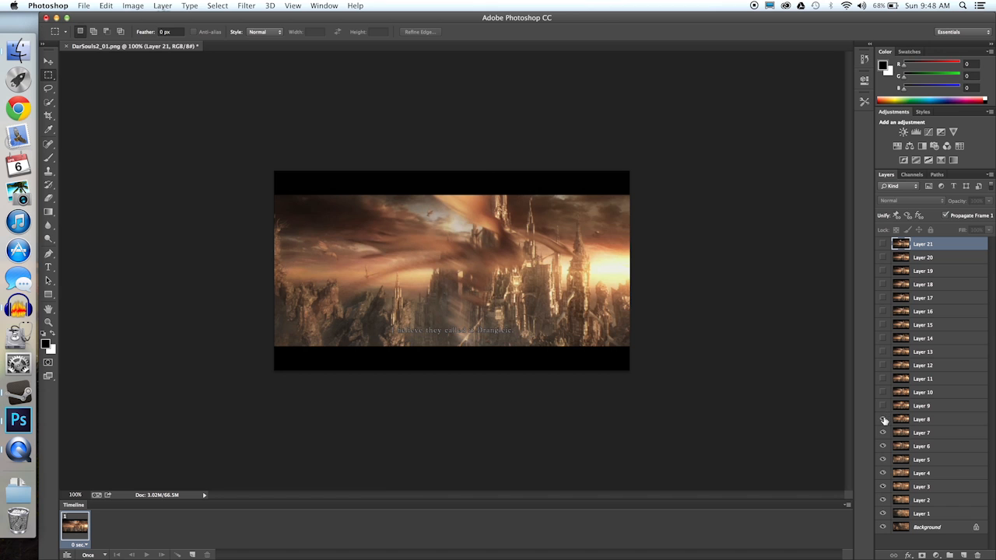
pyautogui.click(884, 419)
pyautogui.click(884, 432)
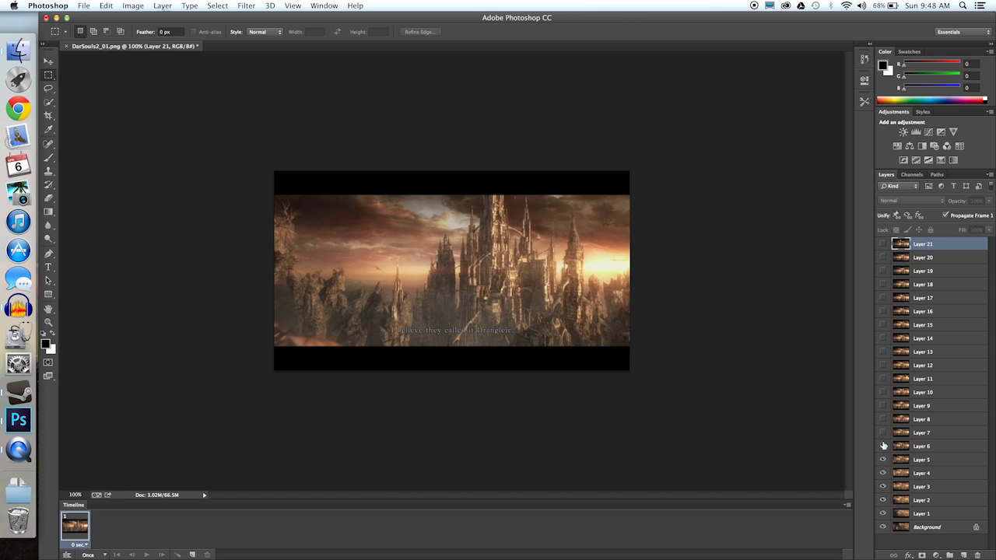
pyautogui.click(884, 446)
pyautogui.click(883, 459)
pyautogui.click(883, 473)
pyautogui.click(883, 486)
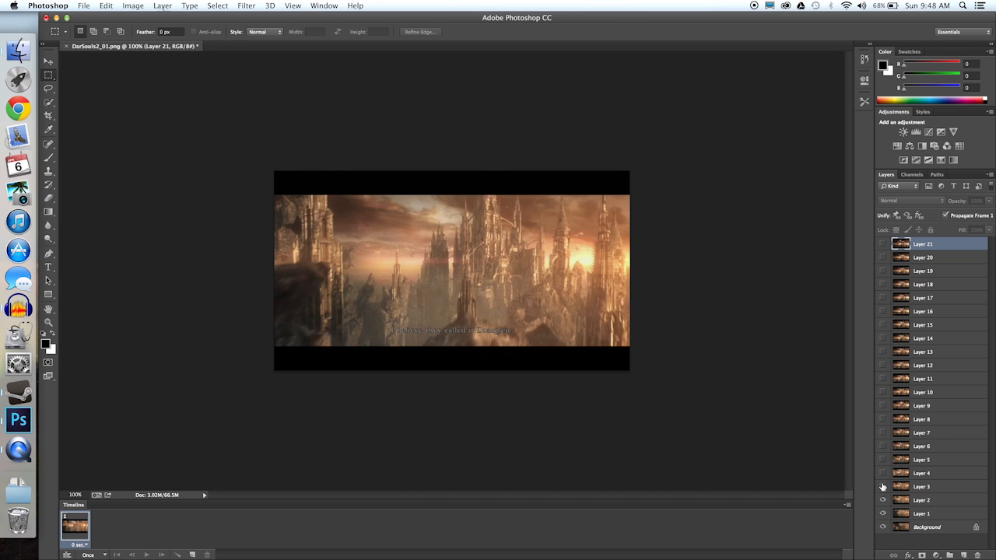
pyautogui.click(884, 500)
pyautogui.click(884, 514)
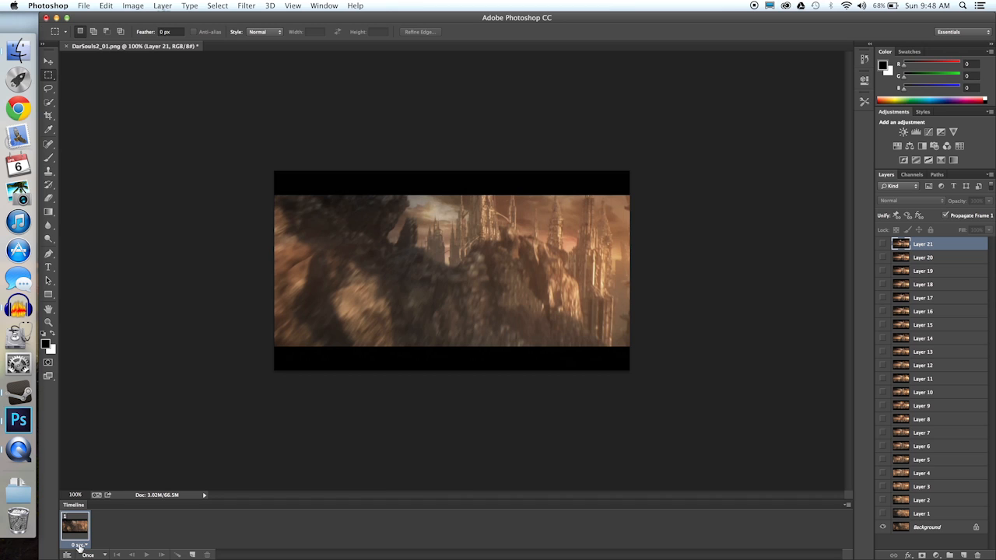
# Step: Set the first animation frame's delay to 0.2 seconds
pyautogui.click(78, 547)
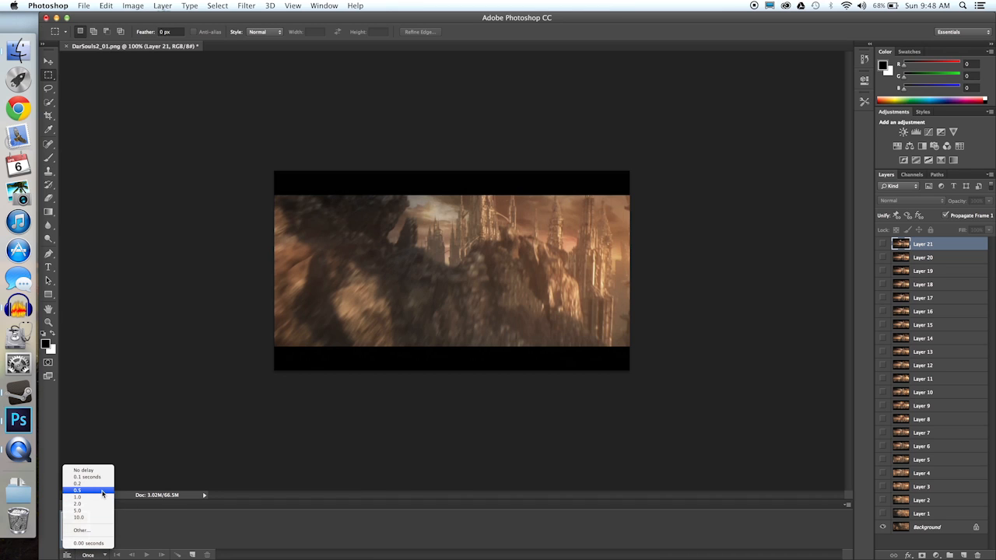
pyautogui.click(102, 492)
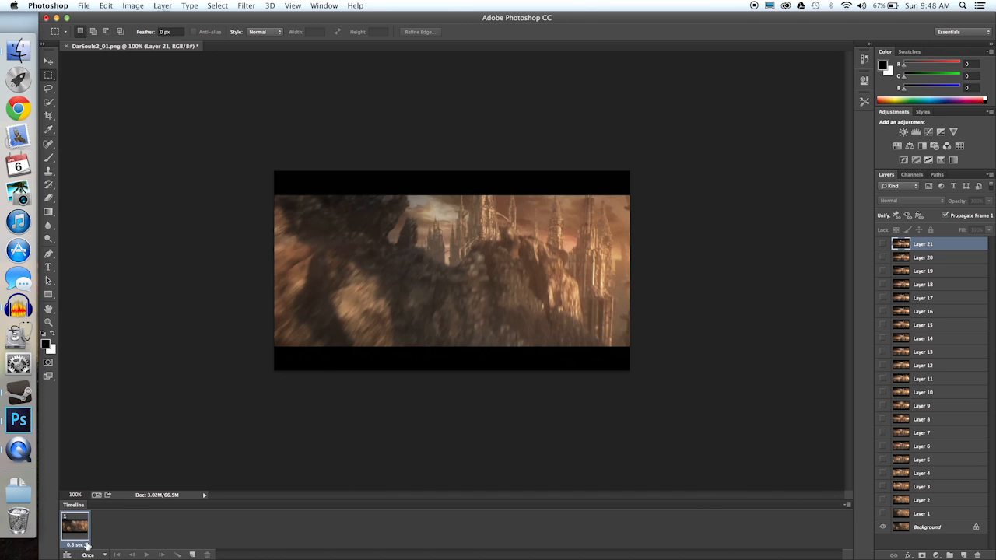
pyautogui.click(87, 546)
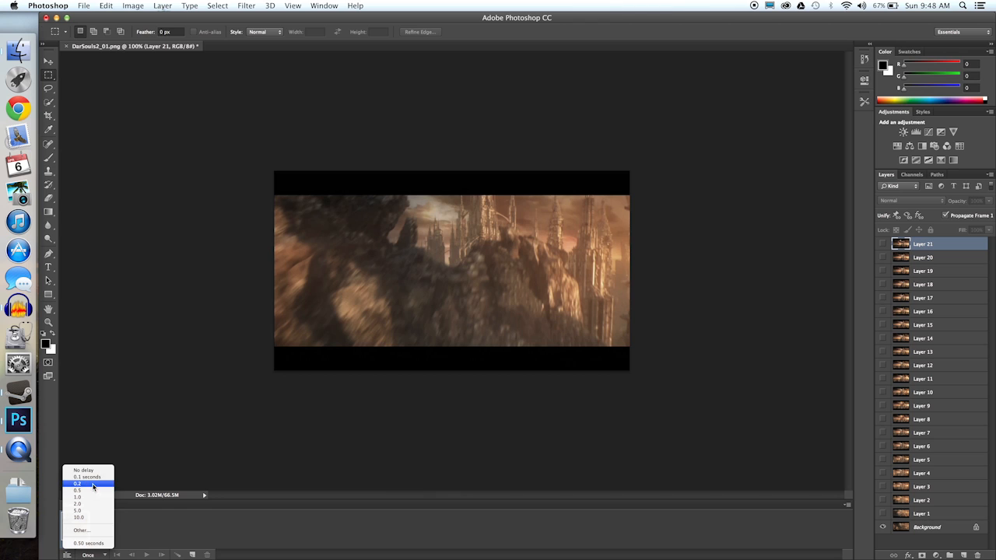
pyautogui.click(92, 484)
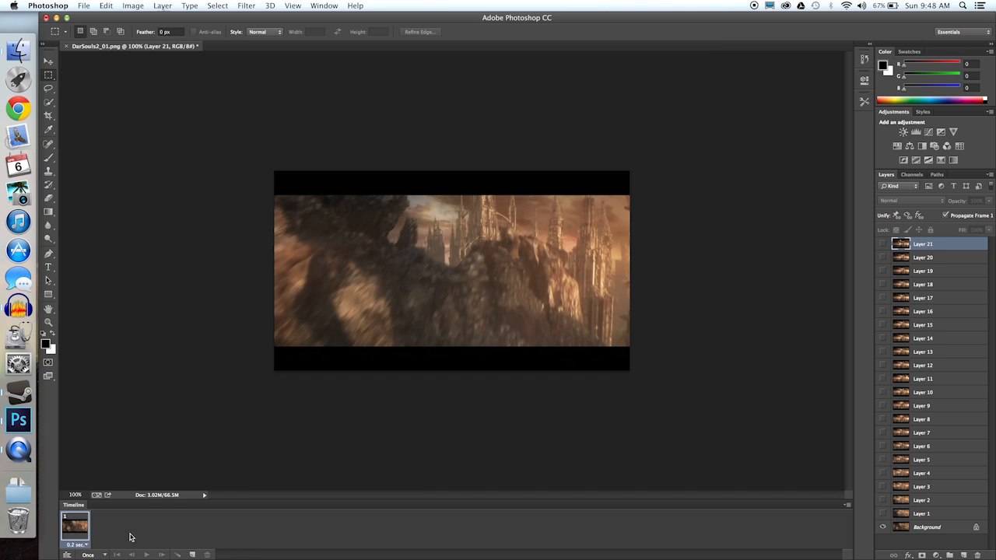
# Step: Add animation frames 2 to 5, turning on one more layer in each, from Layer 1 to Layer 4
pyautogui.click(193, 554)
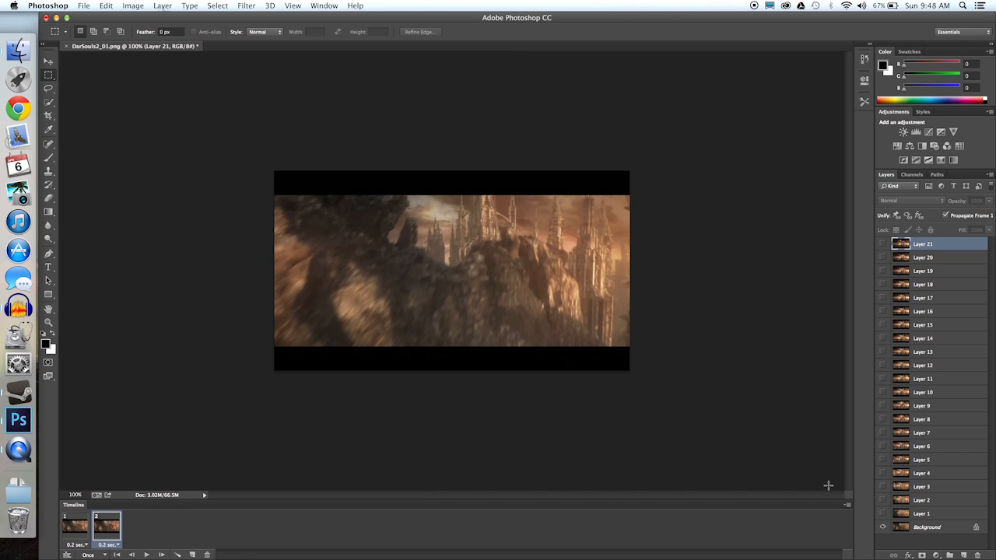
pyautogui.click(883, 515)
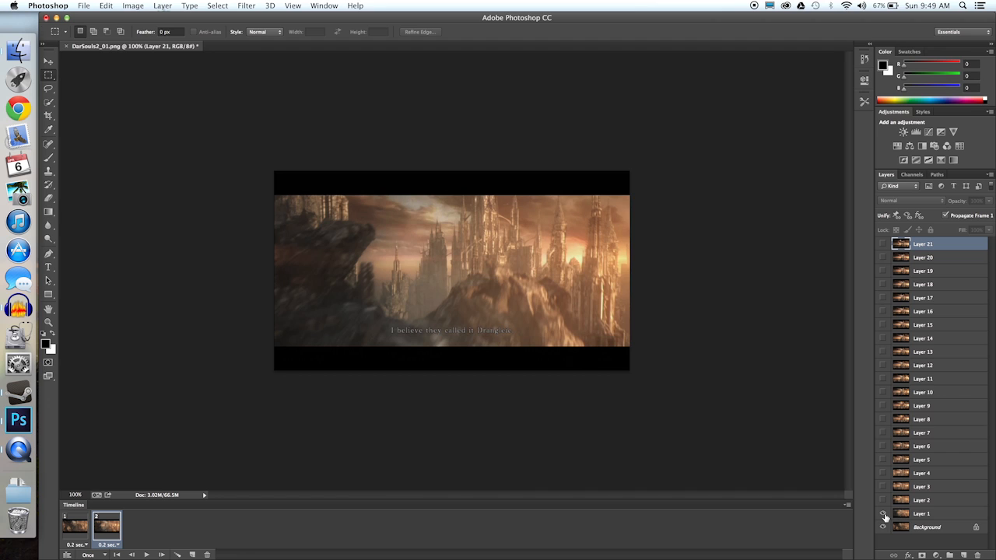
pyautogui.click(192, 555)
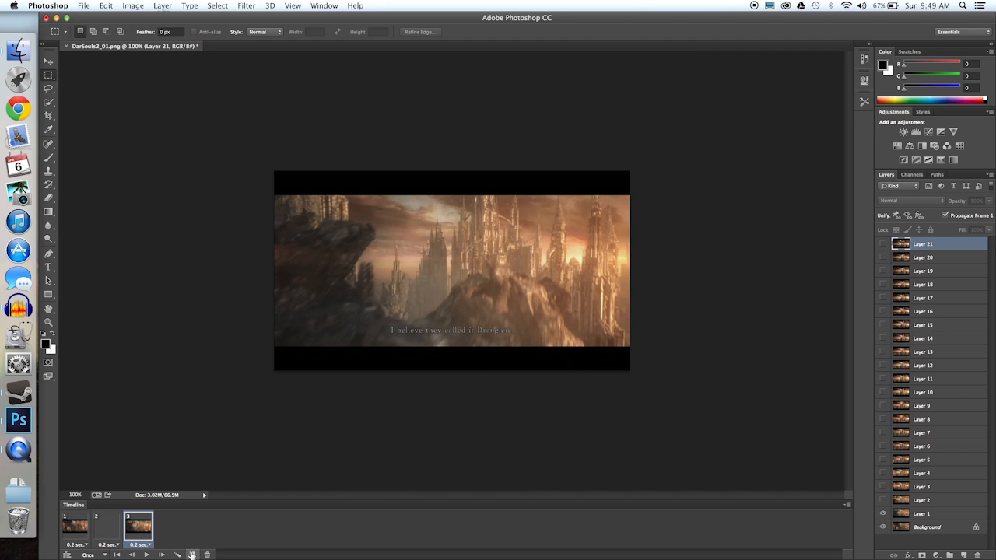
pyautogui.click(883, 501)
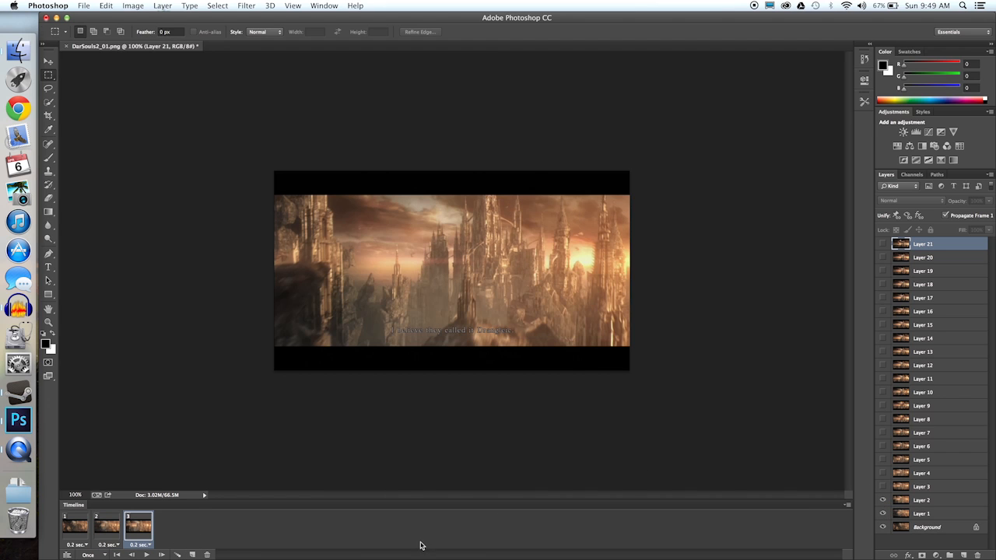
pyautogui.click(192, 554)
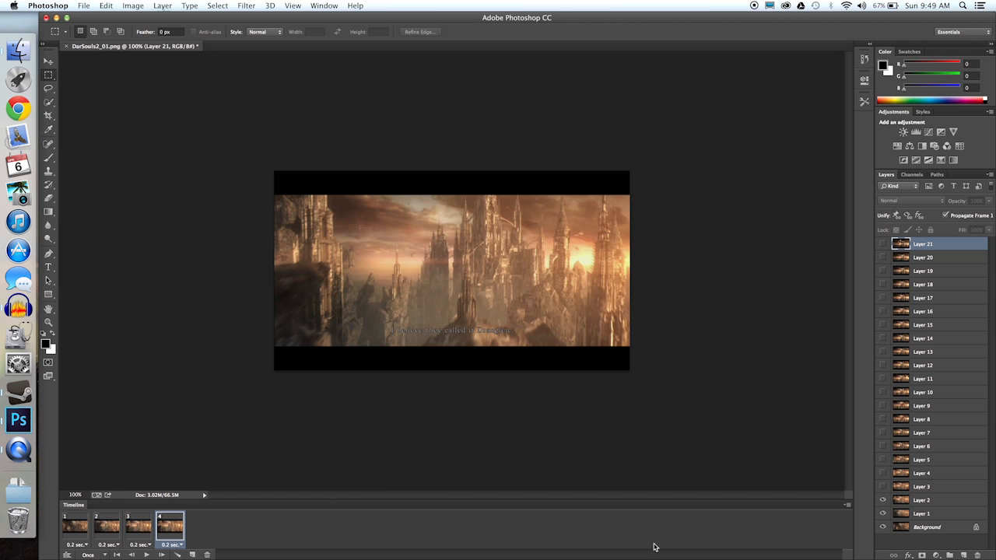
pyautogui.click(882, 486)
pyautogui.click(193, 554)
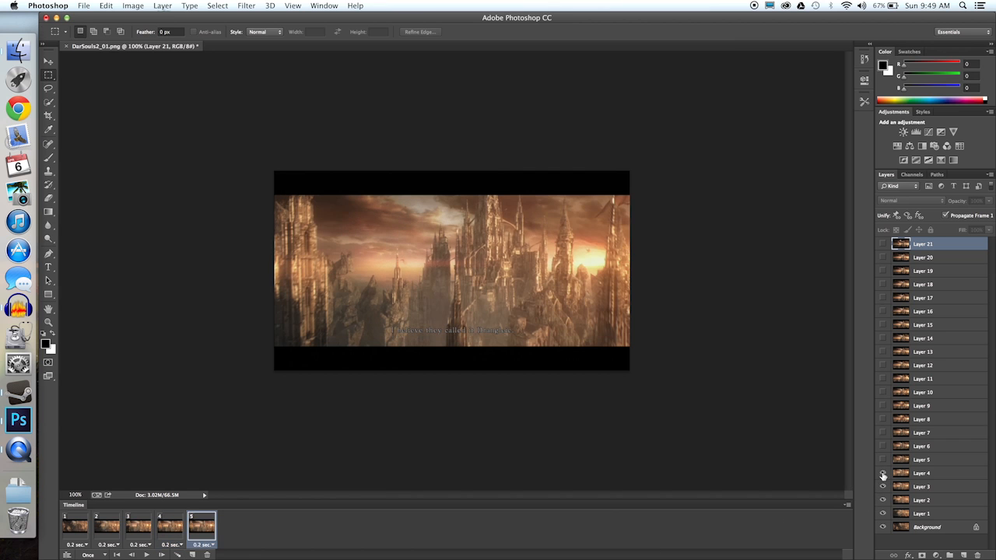
pyautogui.click(883, 473)
# Step: Add animation frames 6 to 9, turning on one more layer in each, from Layer 5 to Layer 8
pyautogui.click(192, 554)
pyautogui.click(883, 460)
pyautogui.click(192, 554)
pyautogui.click(883, 445)
pyautogui.click(192, 554)
pyautogui.click(883, 433)
pyautogui.click(192, 554)
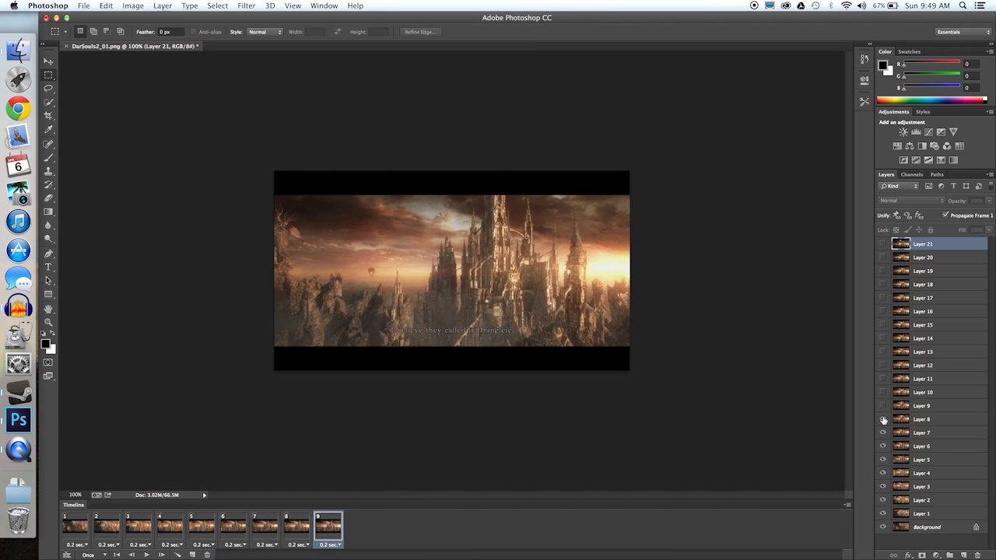
pyautogui.click(882, 420)
# Step: Add animation frames 10 to 13, turning on one more layer in each, from Layer 9 to Layer 12
pyautogui.click(193, 554)
pyautogui.click(883, 406)
pyautogui.click(192, 554)
pyautogui.click(883, 392)
pyautogui.click(192, 554)
pyautogui.click(882, 379)
pyautogui.click(192, 554)
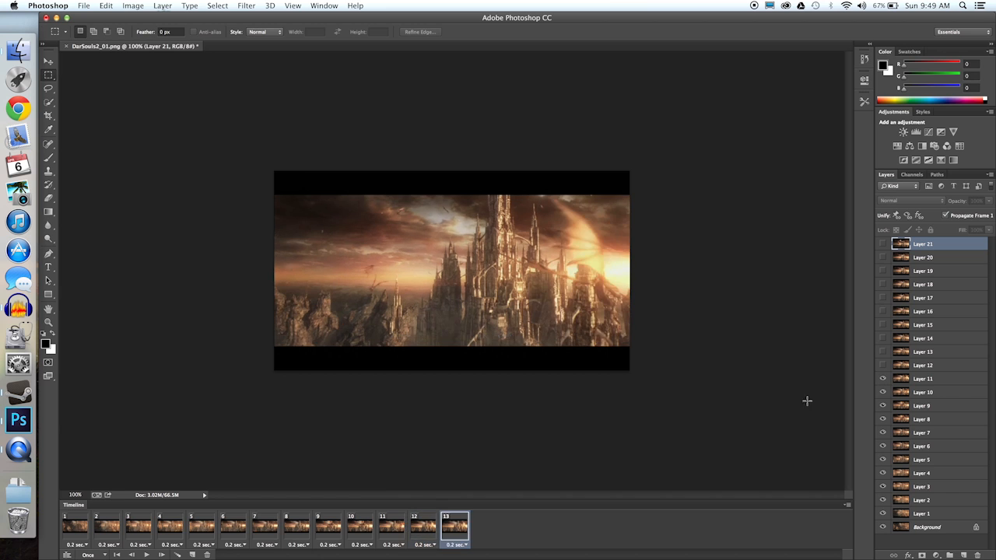
pyautogui.click(883, 365)
# Step: Add animation frames 14 to 17, turning on one more layer in each, from Layer 13 to Layer 16
pyautogui.click(192, 554)
pyautogui.click(883, 352)
pyautogui.click(192, 554)
pyautogui.click(883, 339)
pyautogui.click(193, 554)
pyautogui.click(882, 325)
pyautogui.click(193, 554)
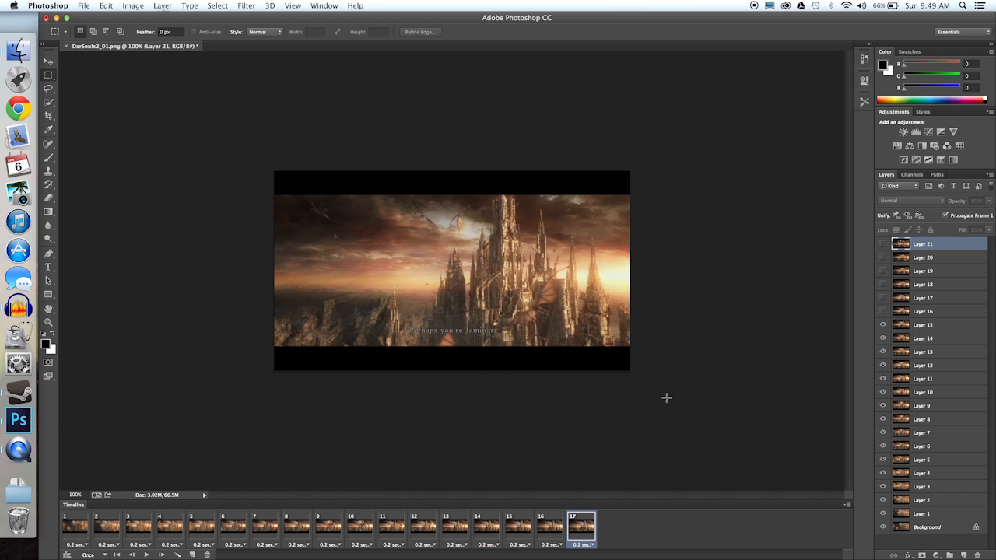
pyautogui.click(882, 312)
# Step: Add the remaining animation frames 18 to 22, turning on one more layer in each, from Layer 17 to Layer 21
pyautogui.click(883, 298)
pyautogui.click(192, 554)
pyautogui.click(883, 284)
pyautogui.click(192, 554)
pyautogui.click(882, 271)
pyautogui.click(192, 554)
pyautogui.click(882, 257)
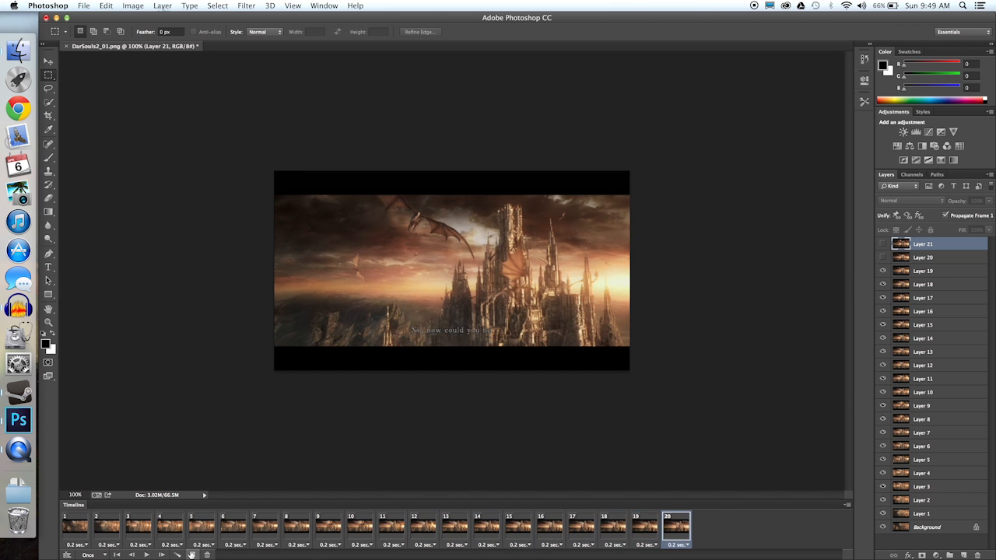
pyautogui.click(192, 554)
pyautogui.click(192, 554)
pyautogui.click(882, 243)
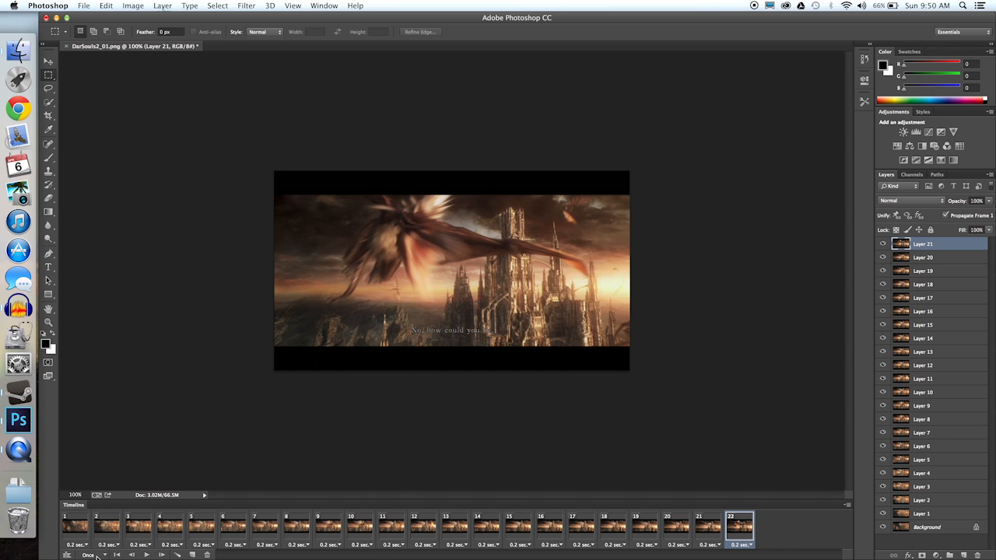
# Step: Set the animation to loop forever, play it back as a preview and stop the playback
pyautogui.click(104, 555)
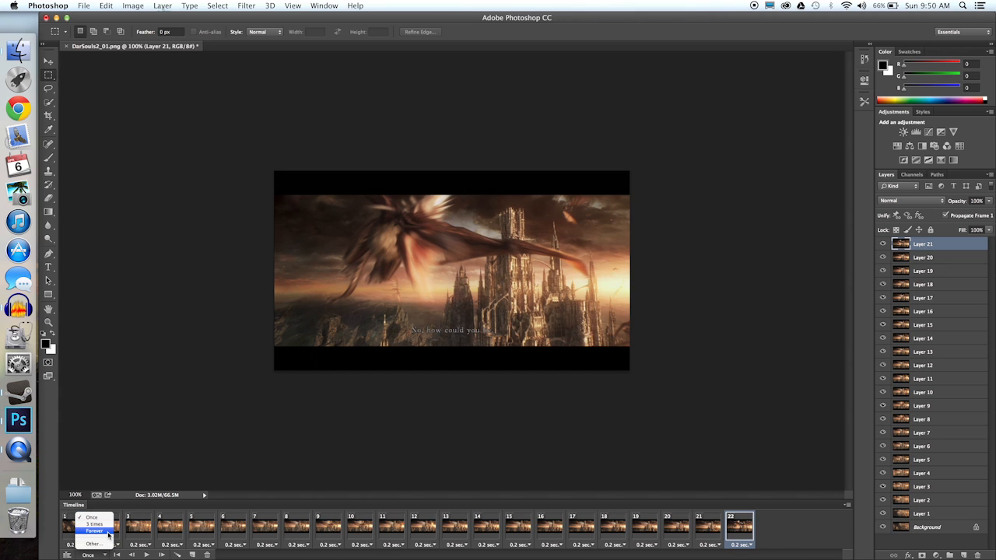
pyautogui.click(109, 532)
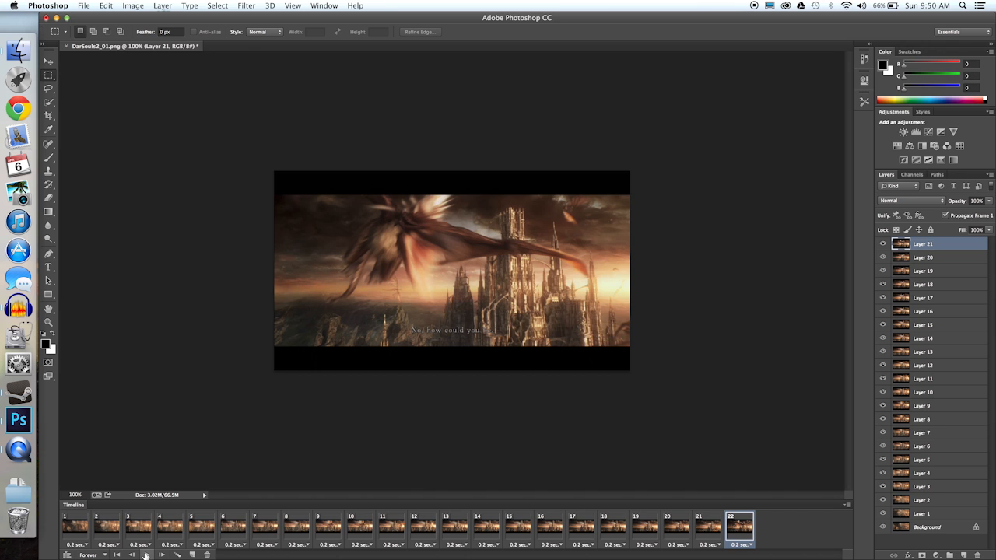
pyautogui.click(144, 555)
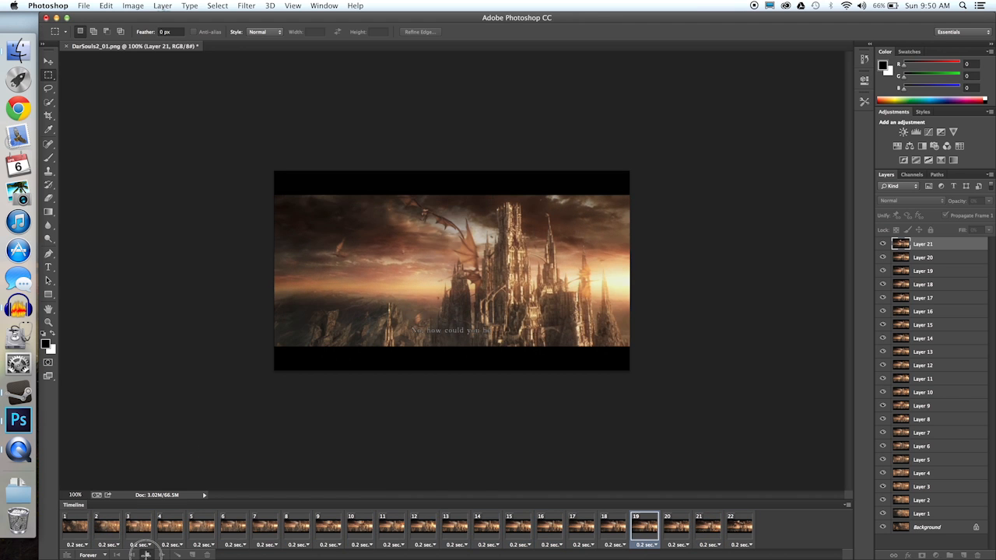
pyautogui.press('space')
# Step: Set the delay of animation frames 1 and 2 to 0.1 seconds
pyautogui.click(84, 527)
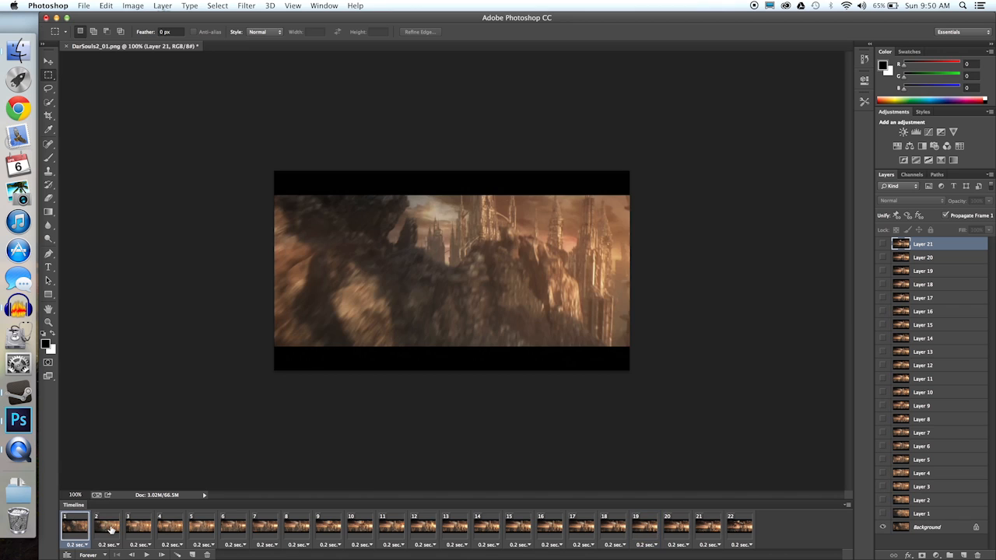
pyautogui.click(113, 545)
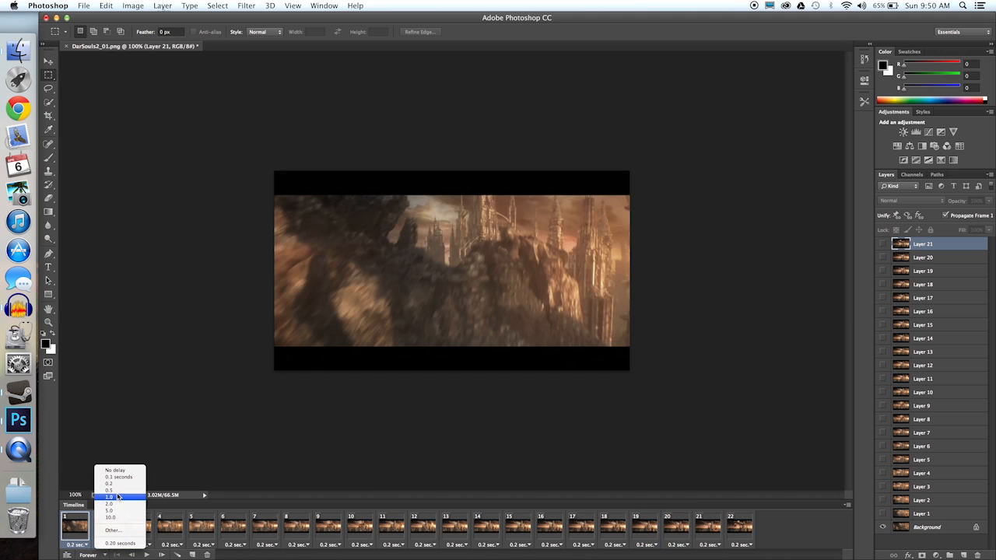
pyautogui.click(117, 477)
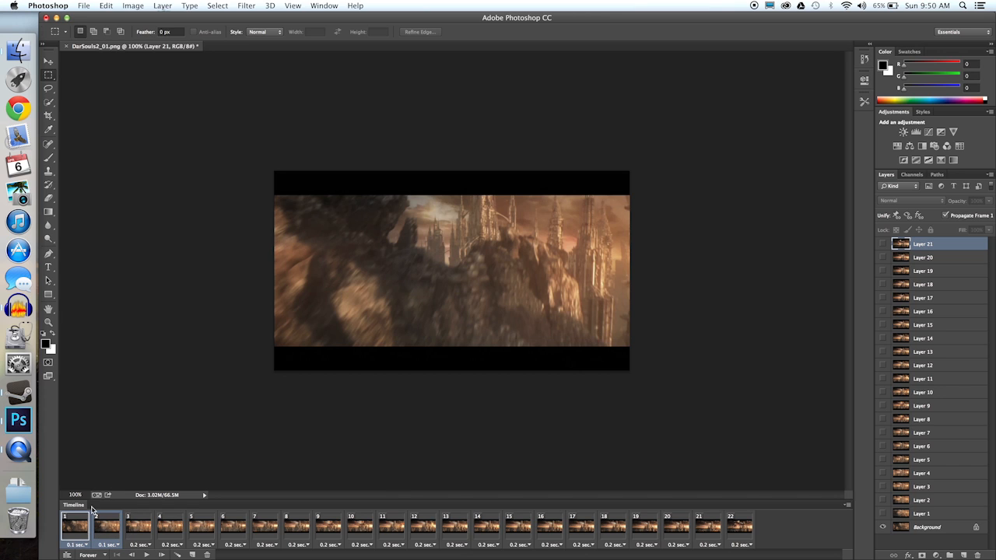
# Step: Select all 22 animation frames, set their delay to 0.1 seconds and play the animation
pyautogui.click(75, 528)
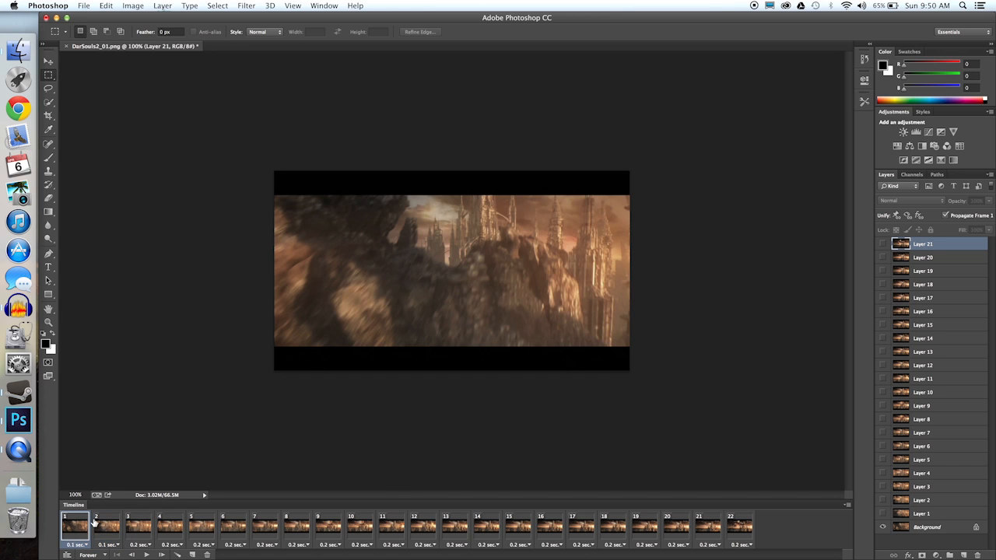
pyautogui.keyDown('shift'); pyautogui.click(736, 531); pyautogui.keyUp('shift')
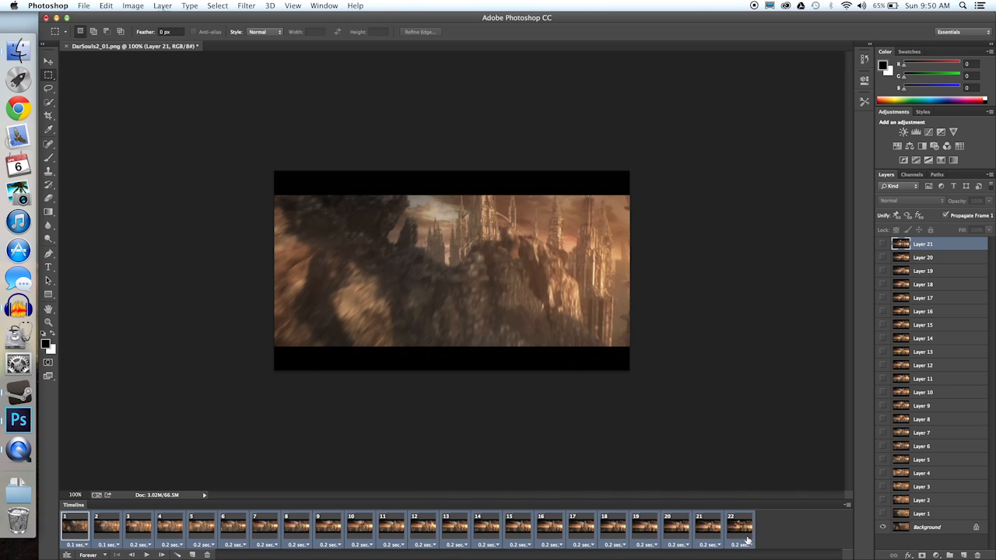
pyautogui.click(747, 543)
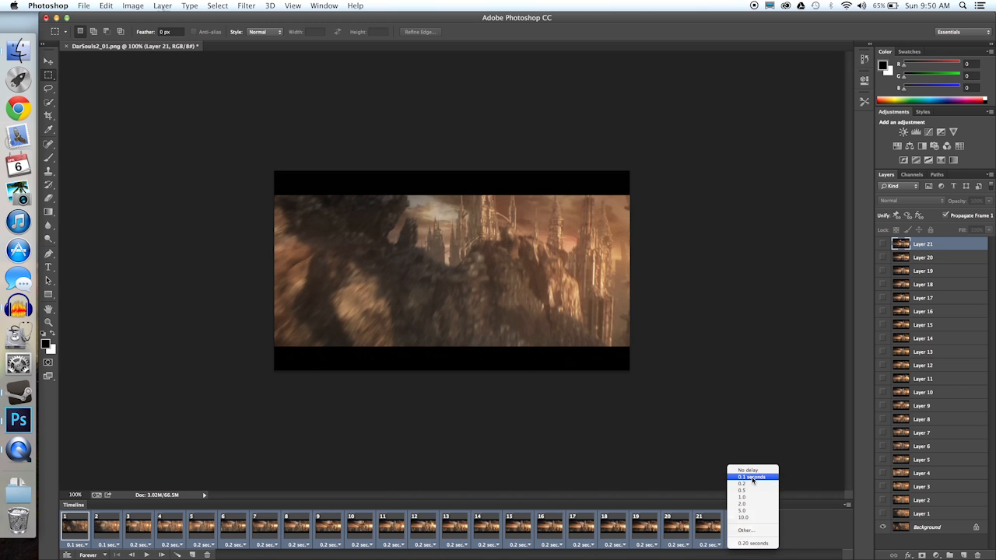
pyautogui.click(751, 477)
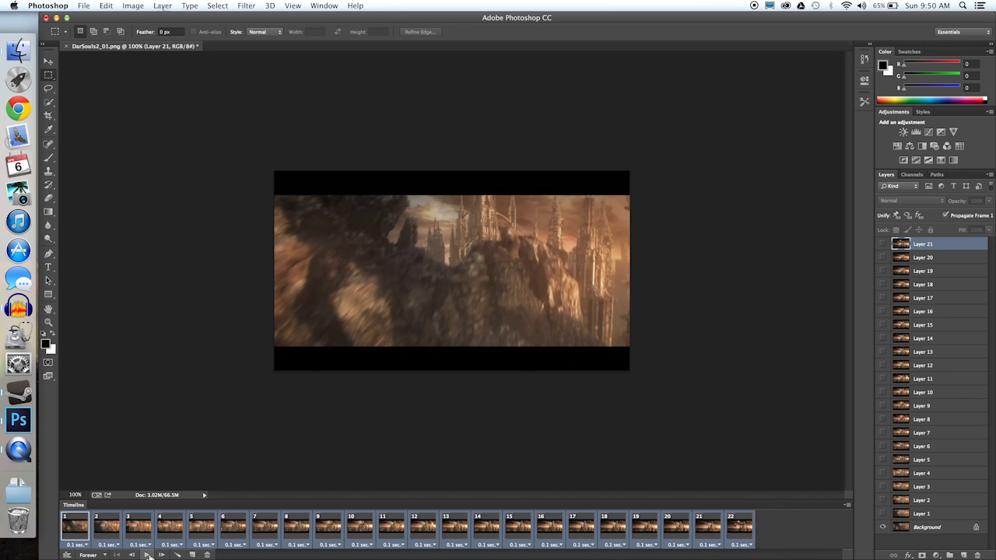
pyautogui.click(147, 555)
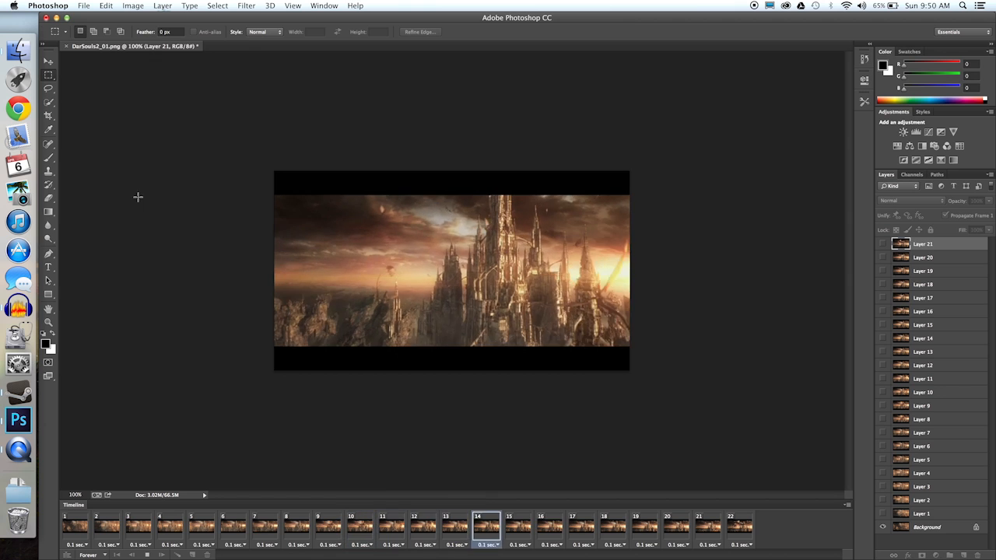
# Step: Stop the animation playback and open Save for Web, with the format set to GIF and transparency turned off
pyautogui.click(148, 555)
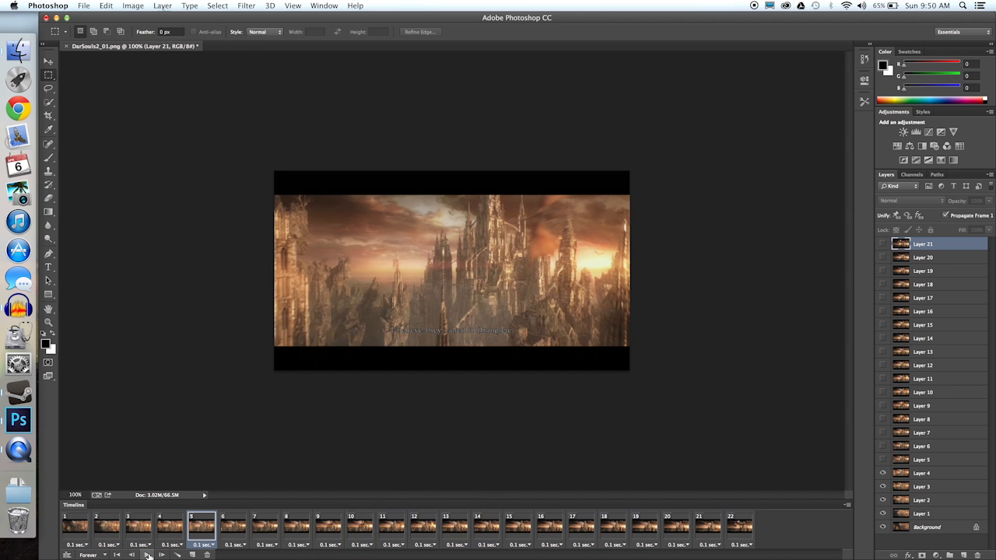
pyautogui.click(91, 5)
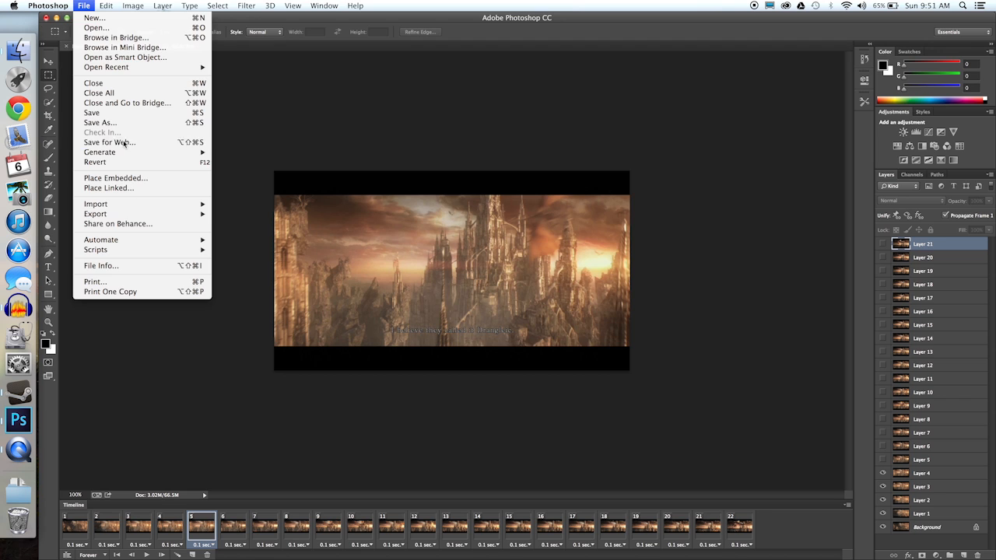
pyautogui.click(123, 143)
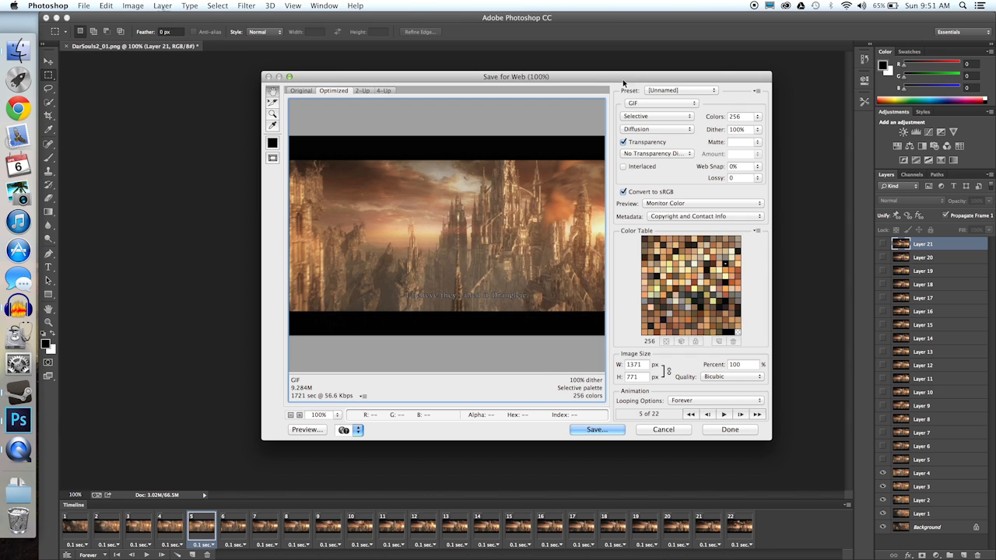
pyautogui.click(643, 106)
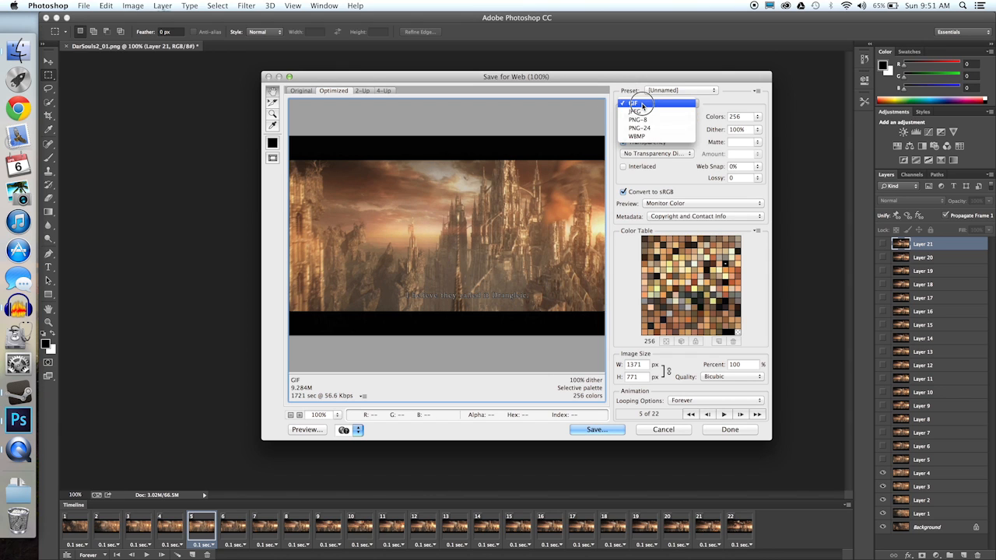
pyautogui.click(643, 106)
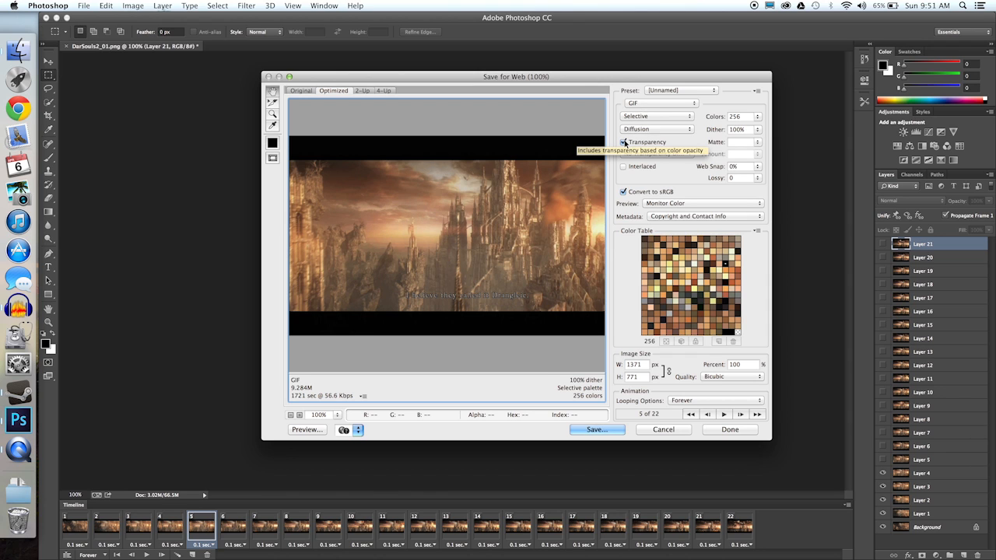
pyautogui.click(624, 143)
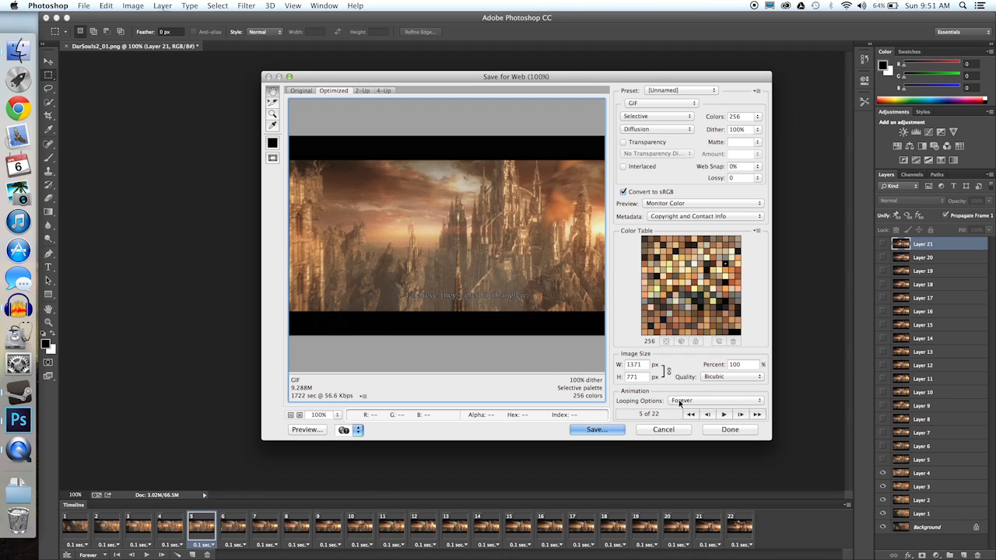
# Step: Set the GIF's looping option to Forever and step the export preview back to frame 1
pyautogui.click(680, 402)
pyautogui.click(680, 401)
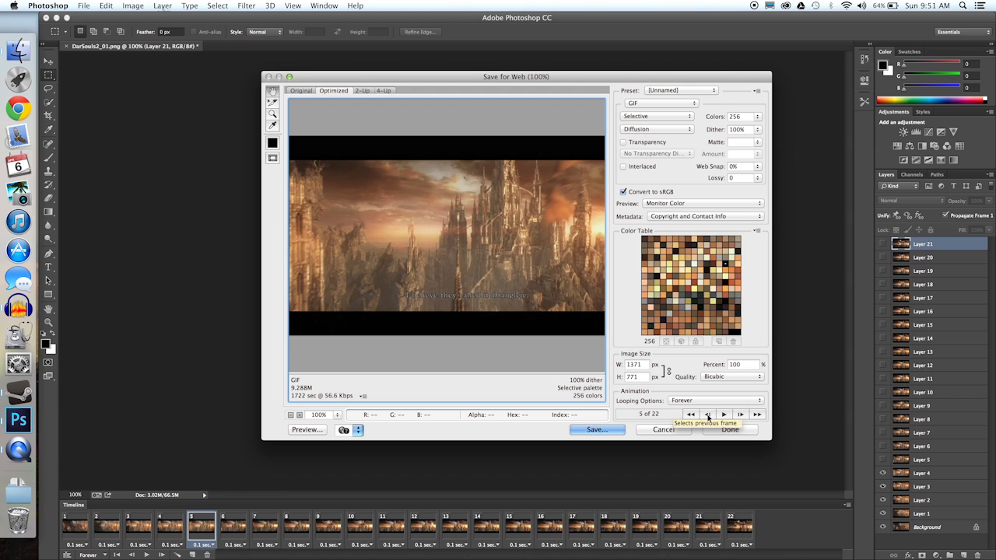
pyautogui.click(708, 414)
pyautogui.click(707, 415)
pyautogui.click(707, 415)
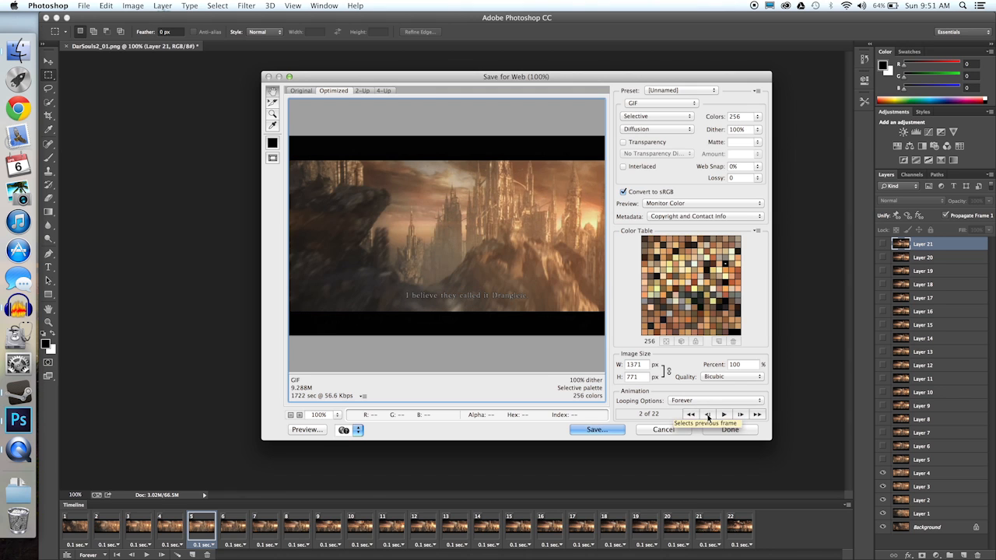
pyautogui.click(708, 415)
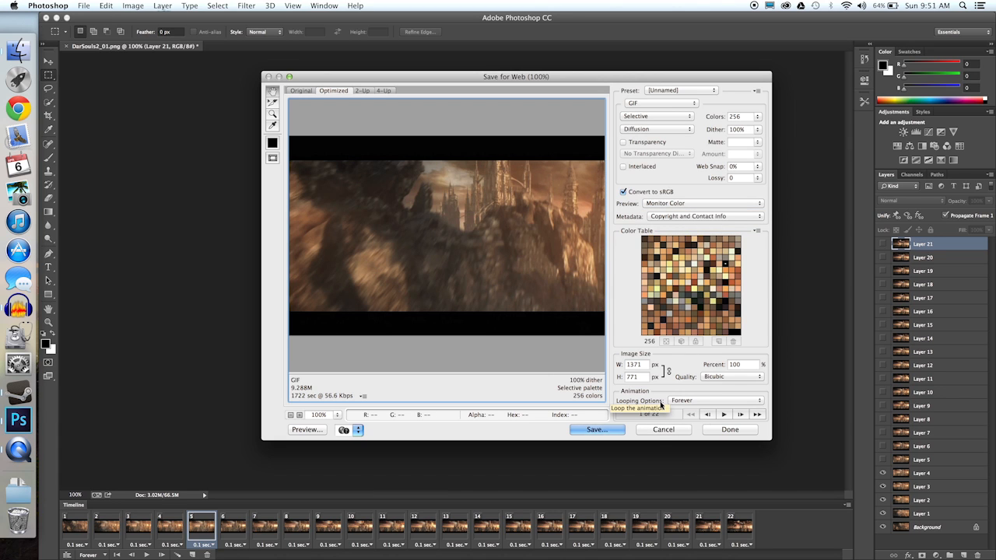
# Step: Keep the GIF format with the Selective palette and set the exported metadata to None
pyautogui.click(680, 106)
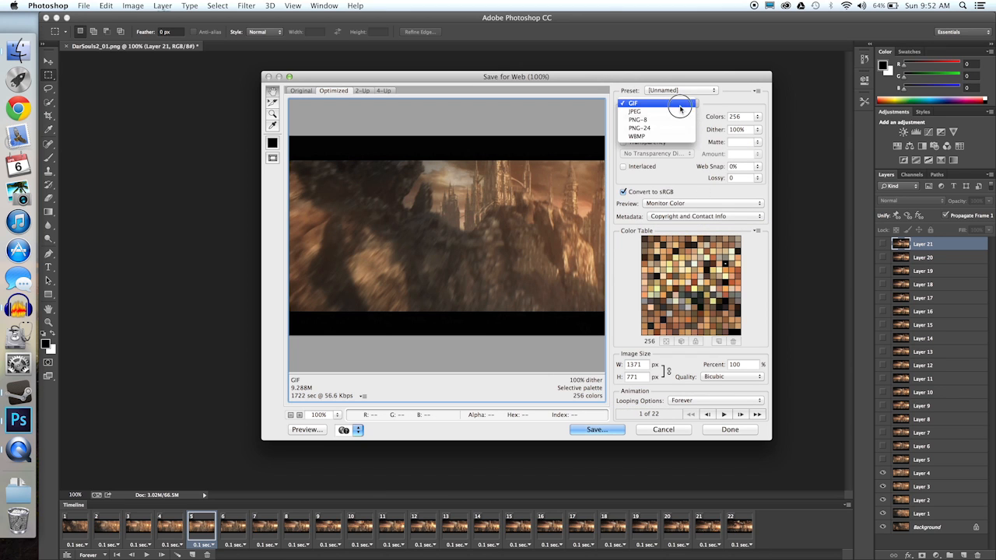
pyautogui.click(680, 103)
pyautogui.click(674, 116)
pyautogui.click(673, 116)
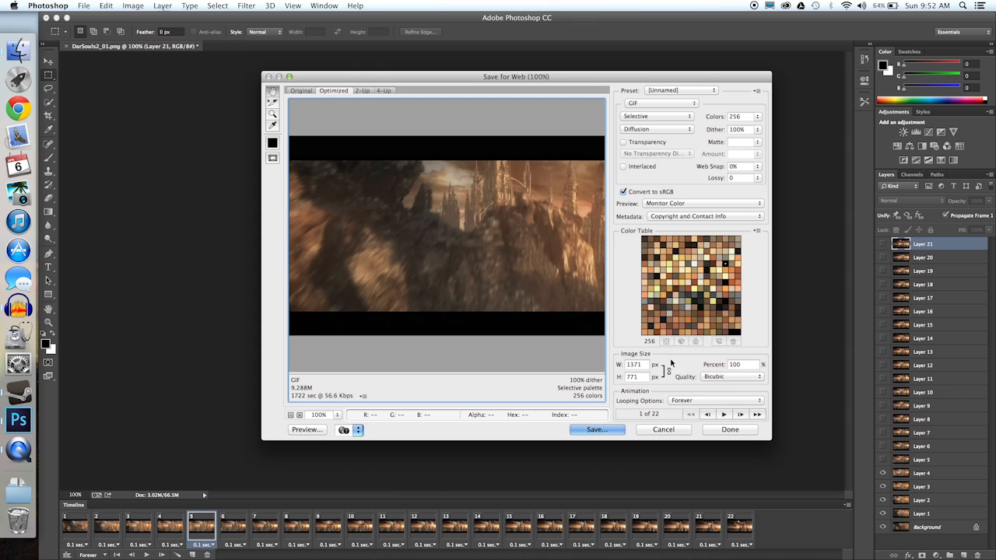
pyautogui.click(713, 216)
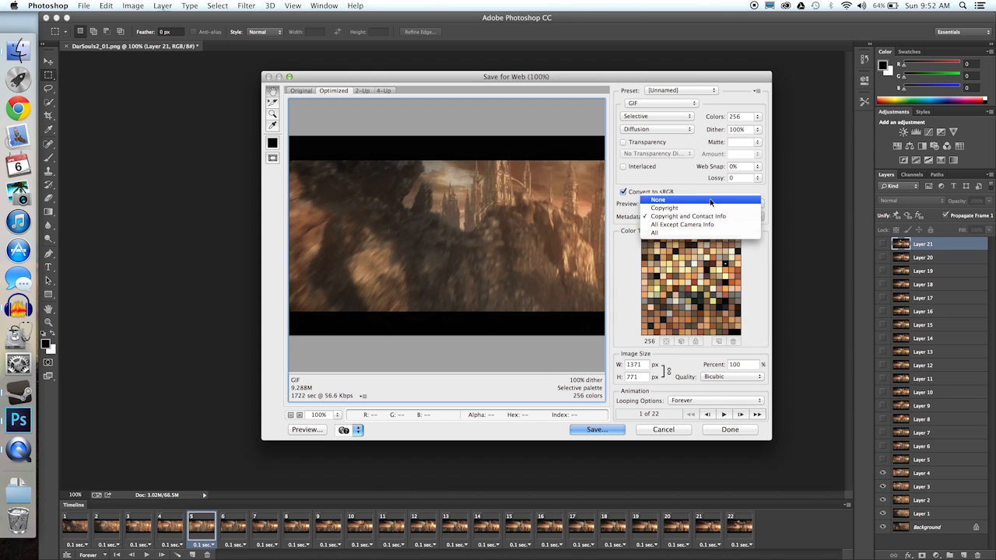
pyautogui.click(710, 201)
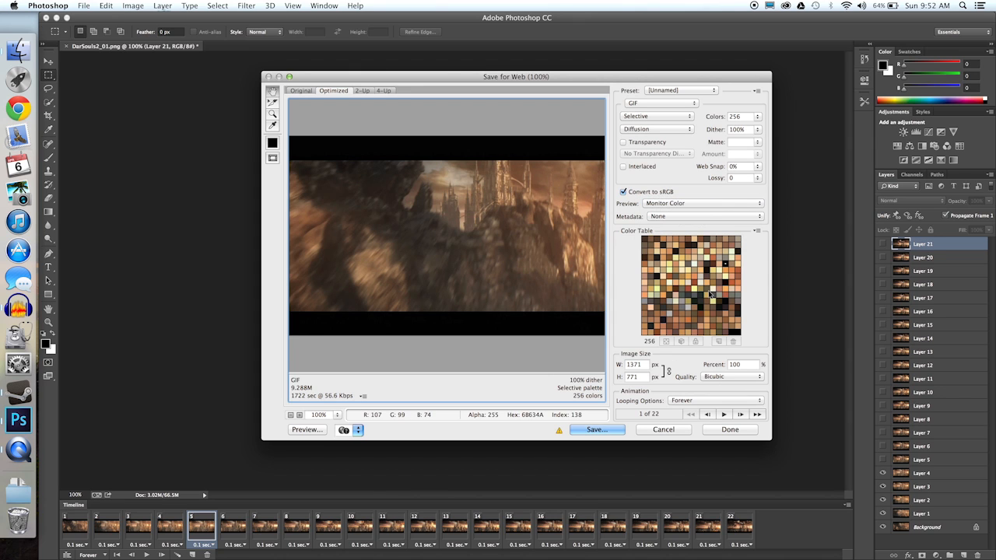
# Step: Save the optimized animation as DarSouls2.gif in the GifTest folder, using the Images Only format and default settings
pyautogui.click(595, 430)
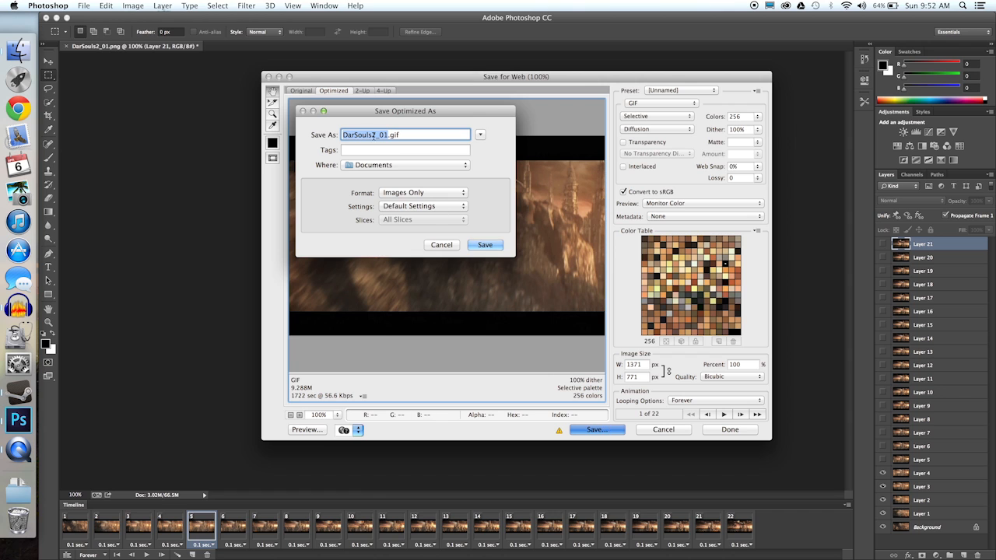
pyautogui.click(405, 165)
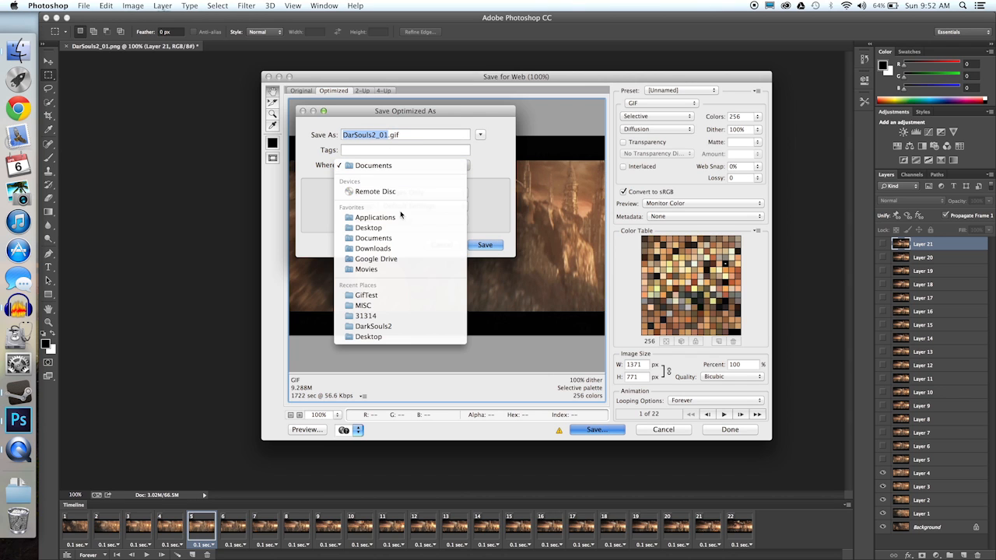
pyautogui.click(392, 298)
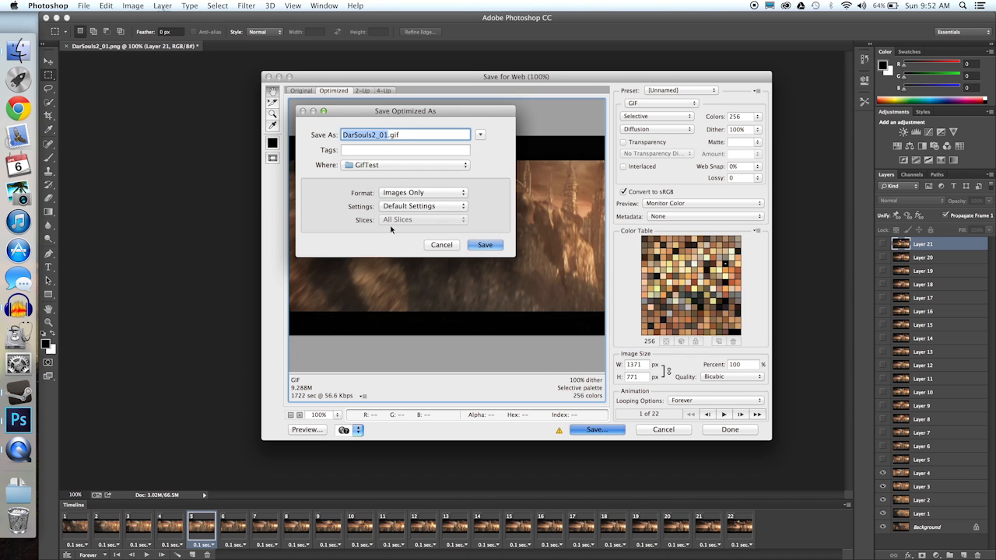
pyautogui.click(393, 137)
pyautogui.press('BackSpace')
pyautogui.press('BackSpace')
pyautogui.press('BackSpace')
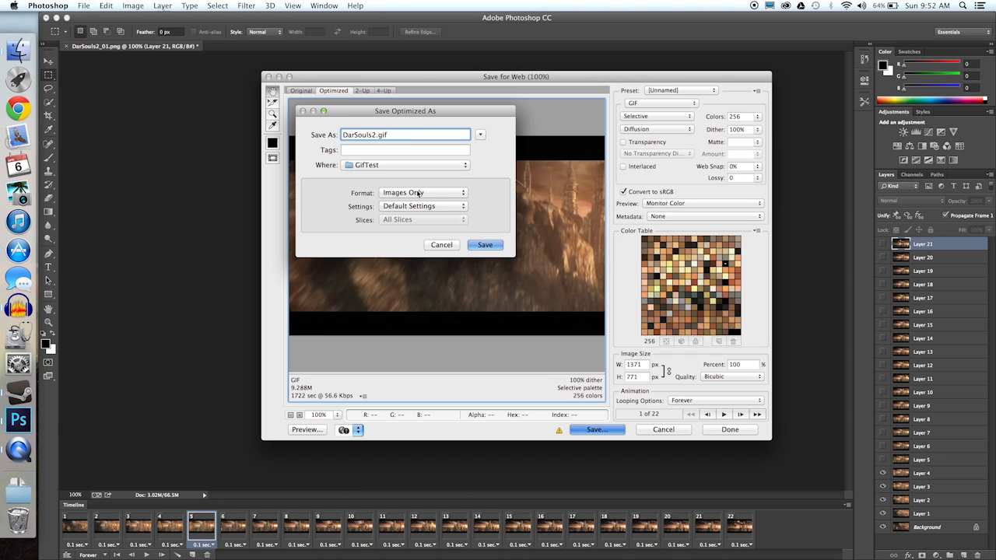
pyautogui.click(424, 192)
pyautogui.click(424, 195)
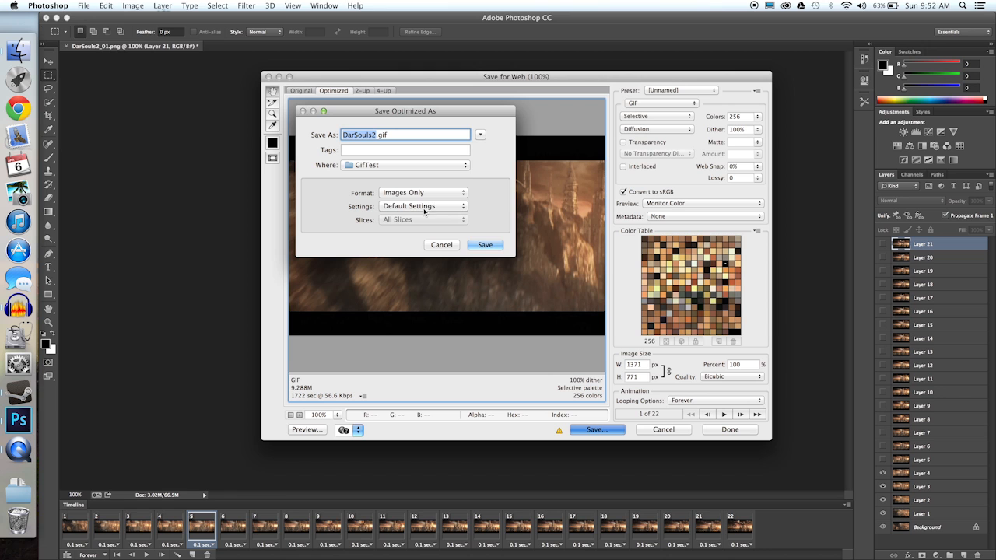
pyautogui.click(480, 247)
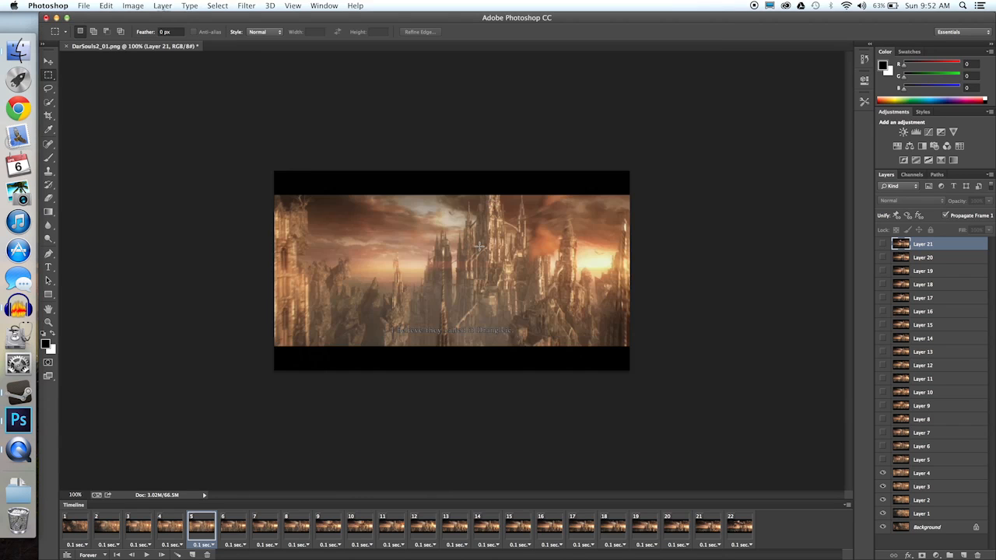
# Step: Open DarSouls2.gif from the GifTest folder on the desktop in Preview, look at its frames and quit Preview
pyautogui.press('F11')
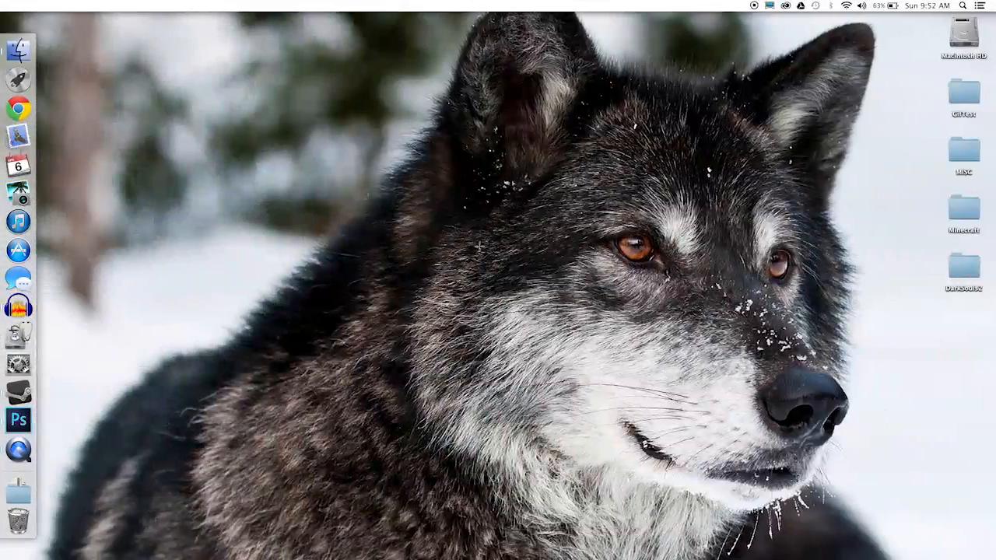
pyautogui.doubleClick(964, 101)
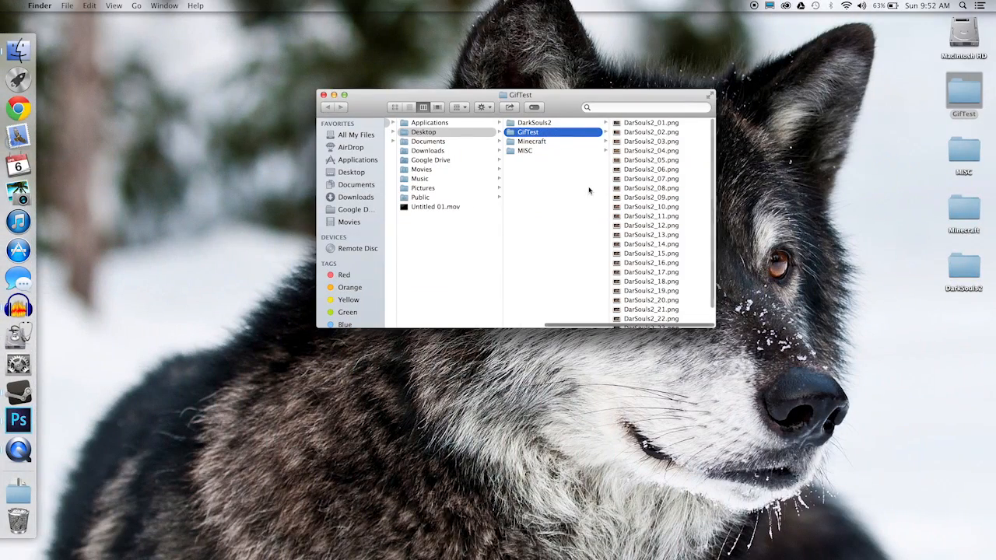
pyautogui.scroll(-2, 666, 156)
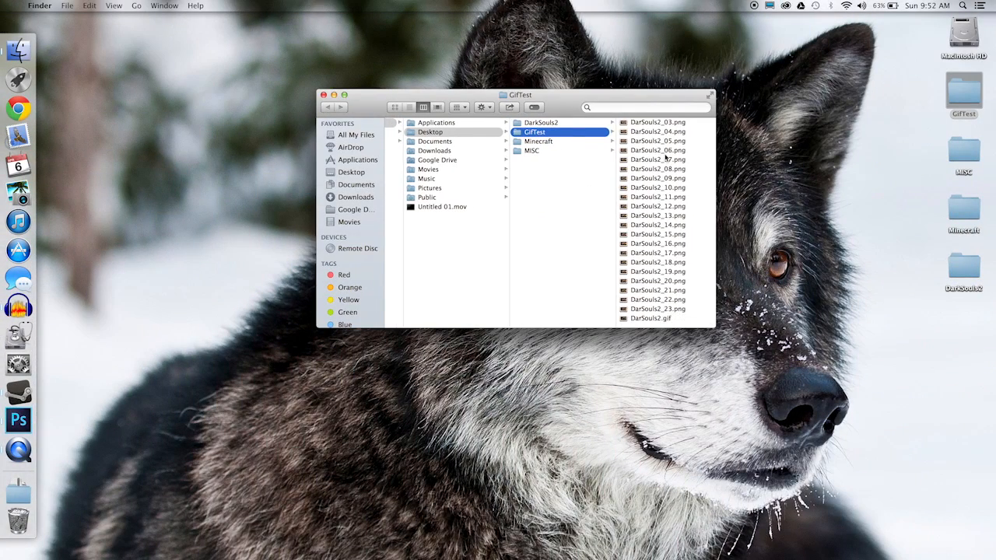
pyautogui.doubleClick(645, 323)
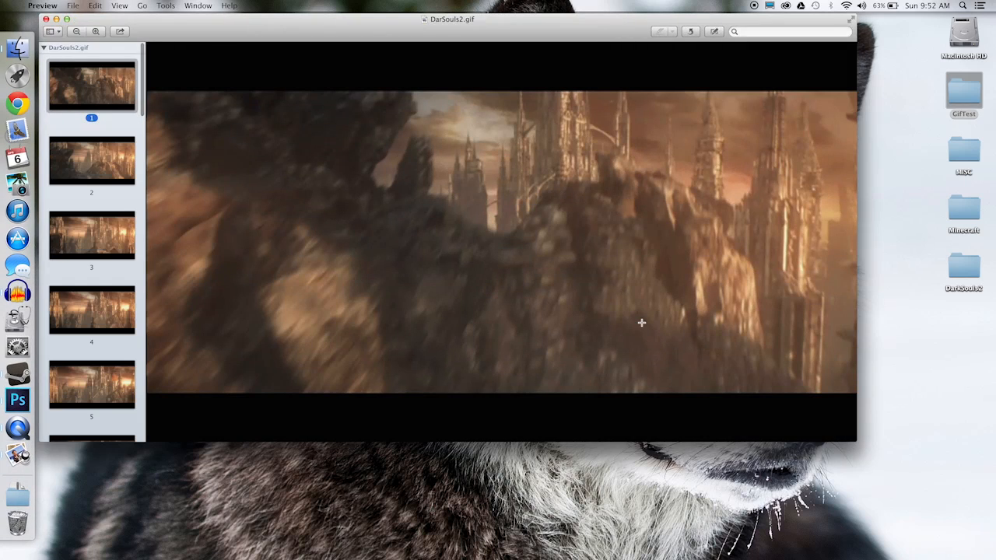
pyautogui.press('Down')
pyautogui.press('super+q')
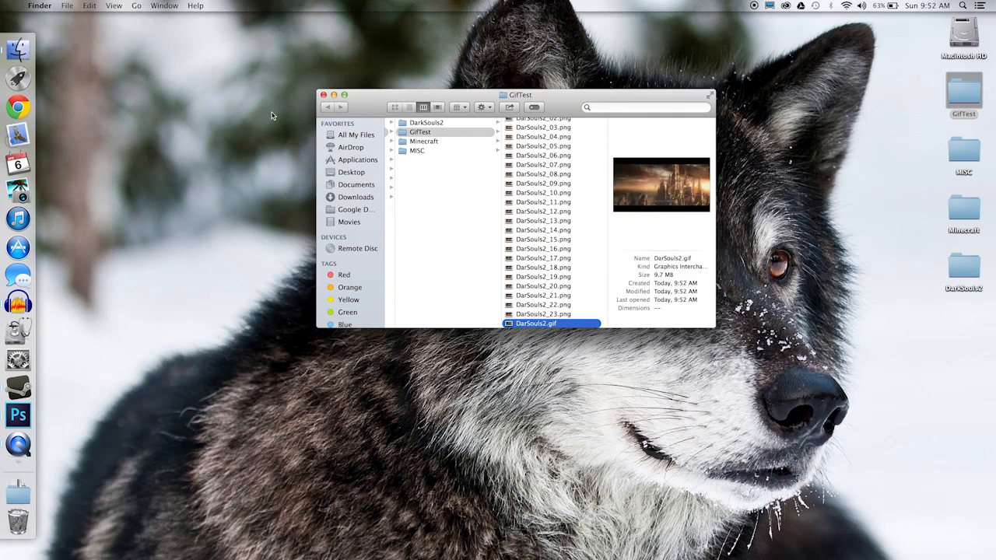
# Step: Open DarSouls2.gif in Google Chrome to watch the looping animation, and close the browser
pyautogui.rightClick(549, 325)
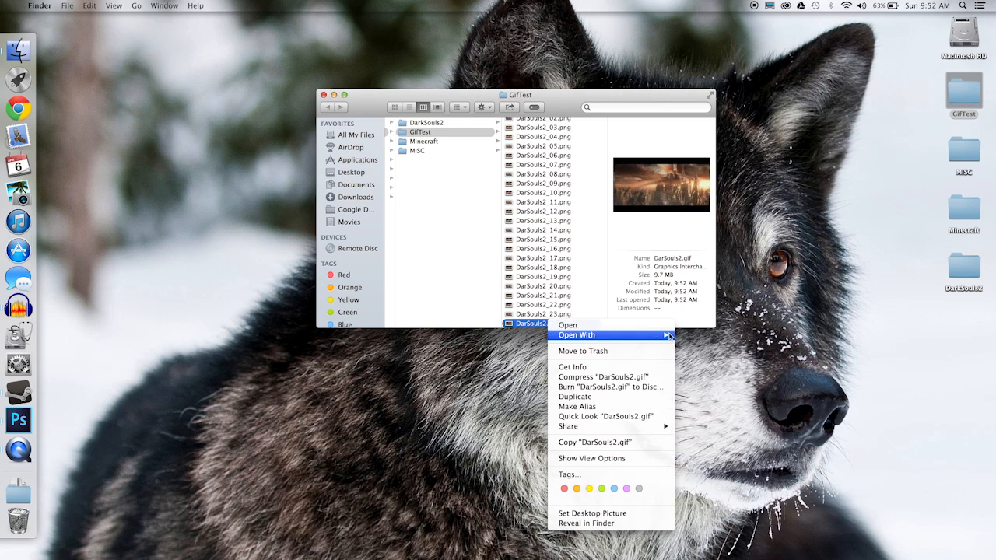
pyautogui.moveTo(657, 337)
pyautogui.click(702, 374)
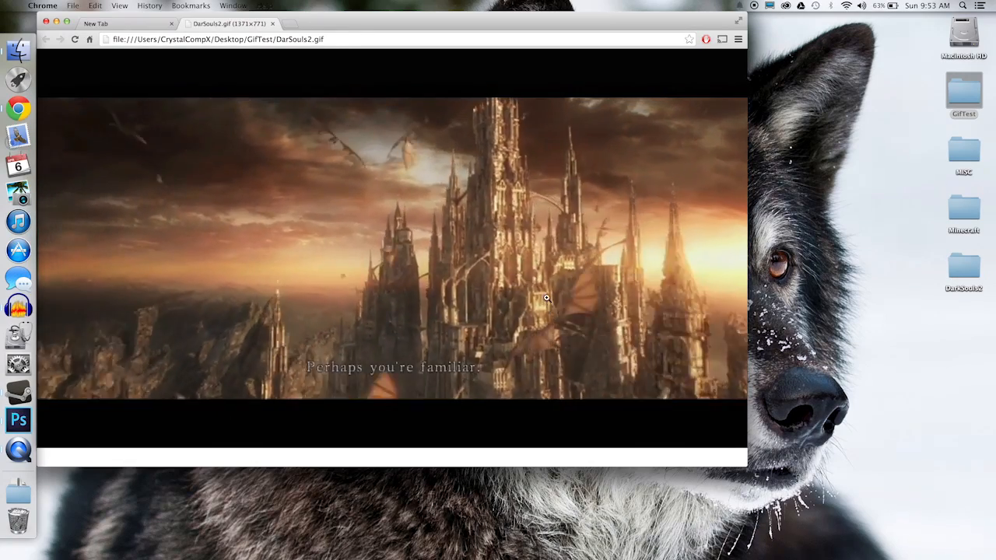
pyautogui.press('super+w')
pyautogui.press('super+q')
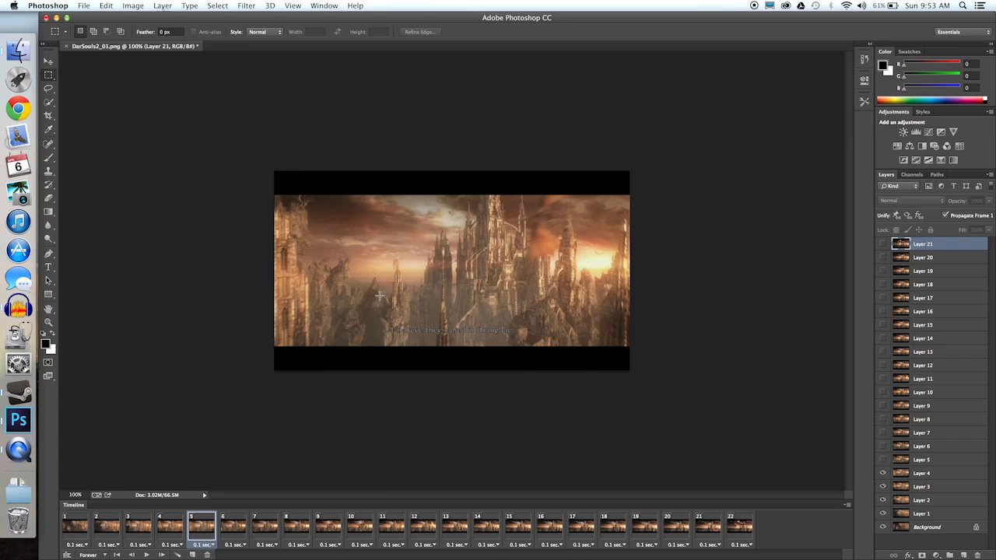
pyautogui.click(84, 6)
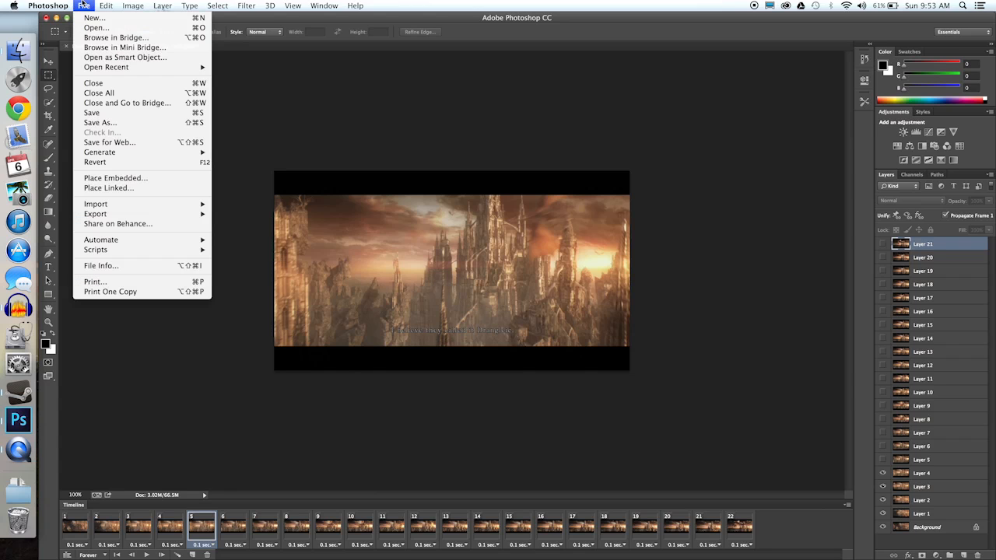
pyautogui.moveTo(125, 215)
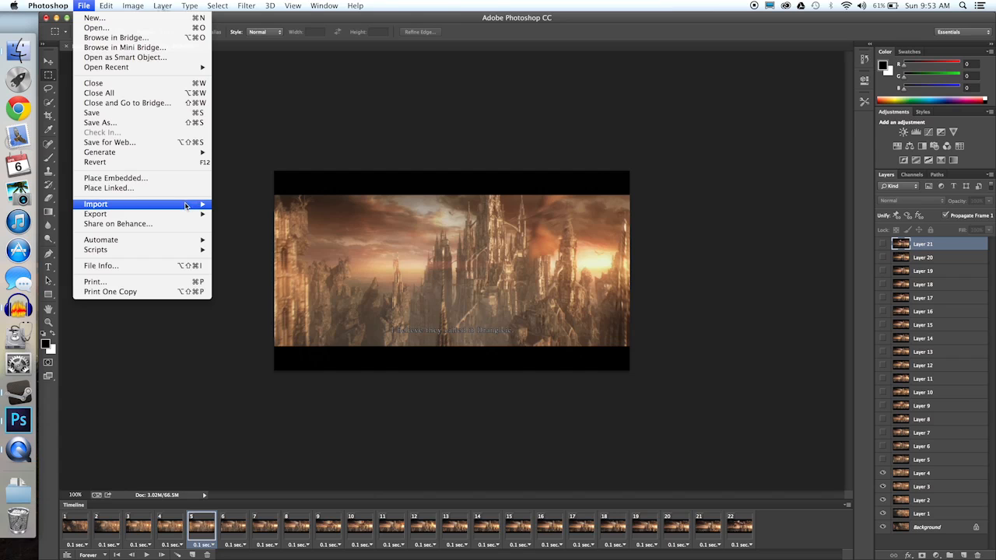
pyautogui.moveTo(186, 206)
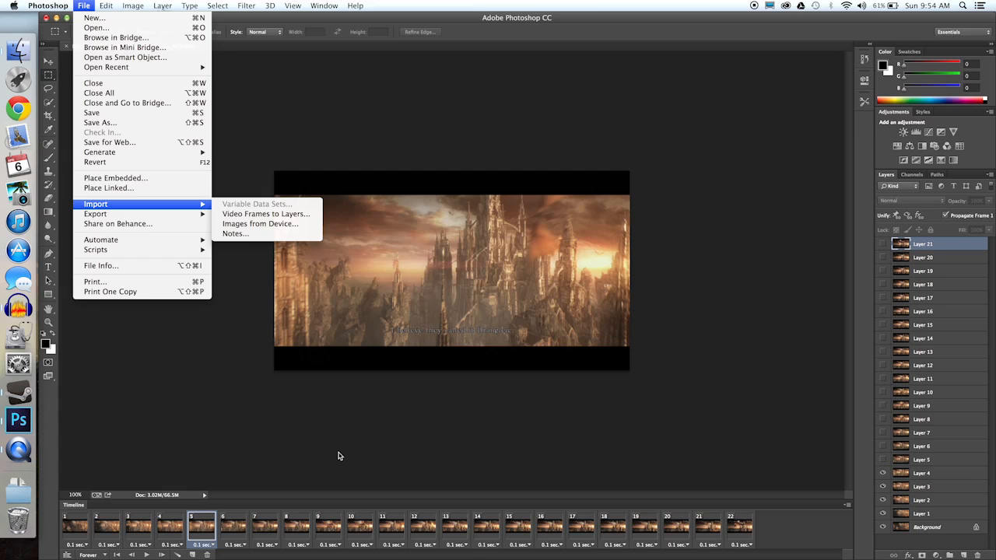
pyautogui.click(207, 351)
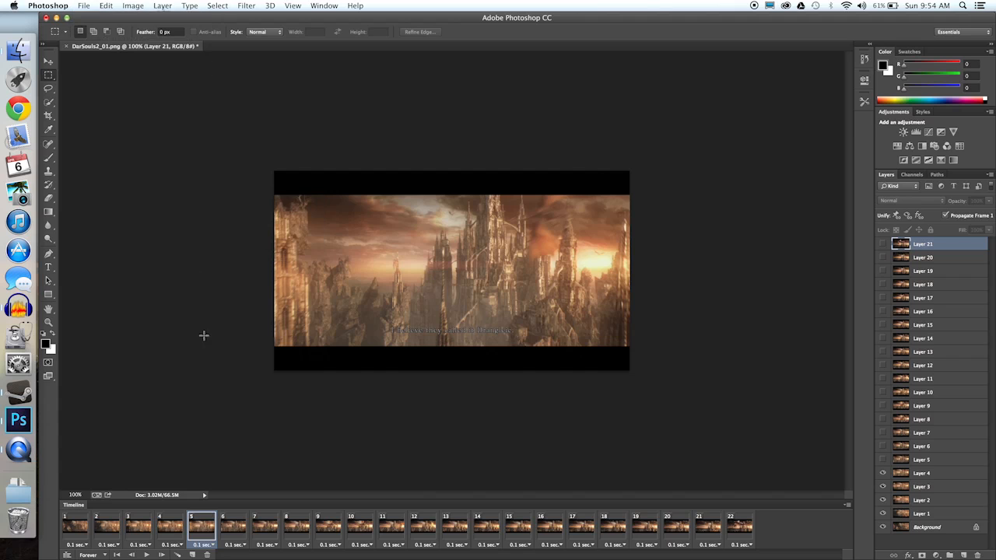